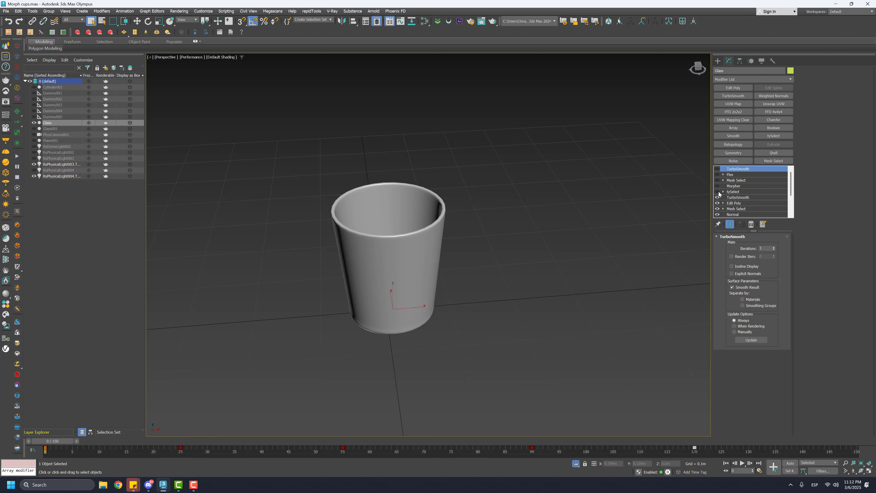
# Turn on the TurboSmooth modifier directly above Edit Poly on the Glass object and view the cup's subdivided mesh.
pyautogui.keyDown('alt'); pyautogui.moveTo(491, 276); pyautogui.dragTo(392, 278, button='middle'); pyautogui.keyUp('alt')
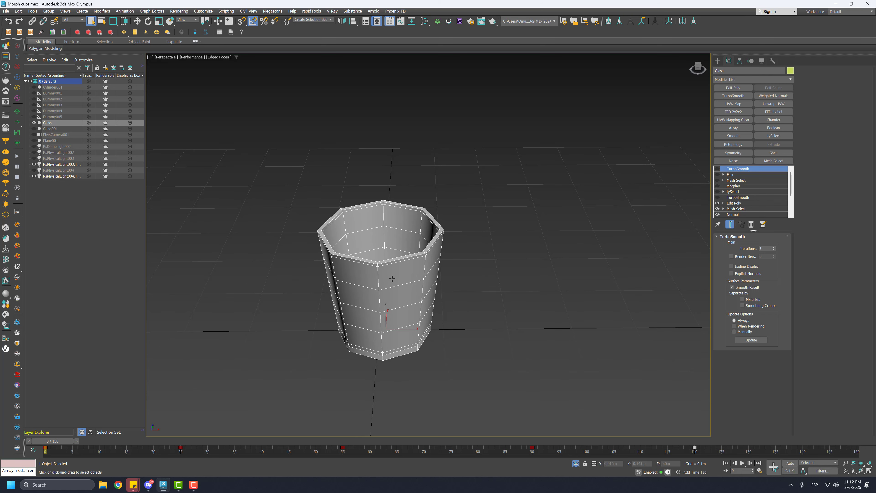
pyautogui.click(719, 197)
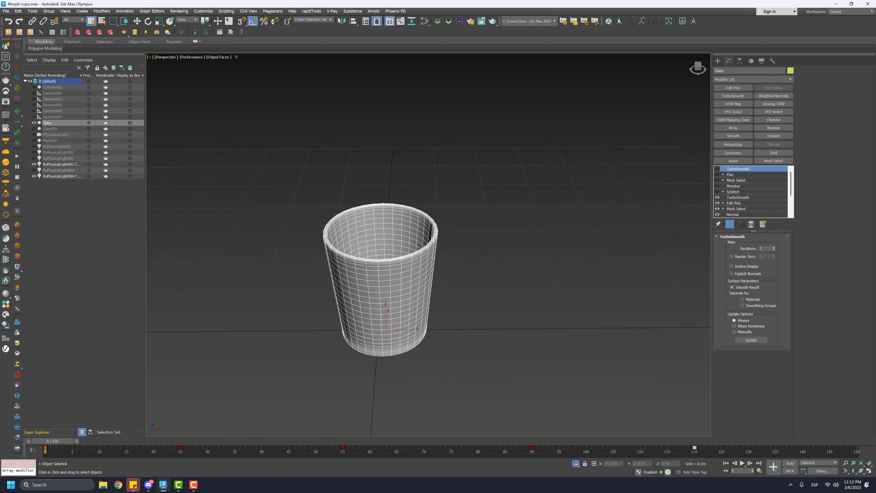
pyautogui.keyDown('alt'); pyautogui.moveTo(367, 265); pyautogui.dragTo(364, 213, button='middle'); pyautogui.keyUp('alt')
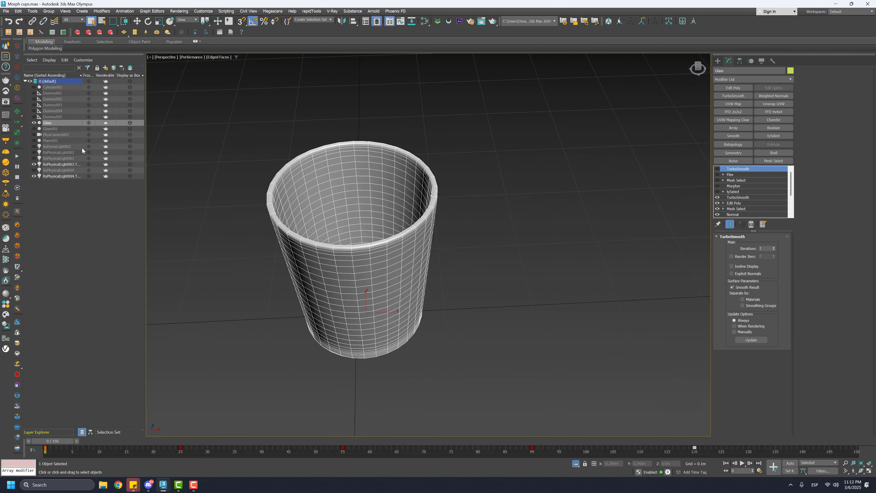
# Unhide Glass001 and select the low-poly goblet beside the cup.
pyautogui.click(33, 129)
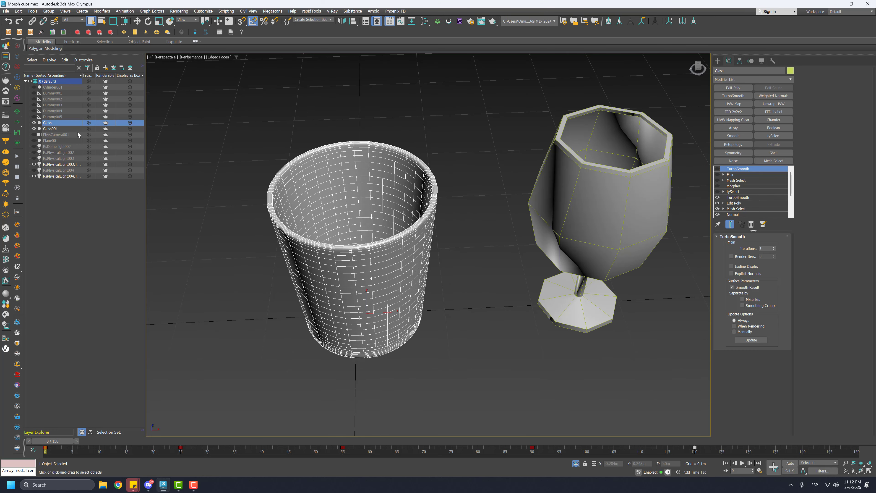
pyautogui.moveTo(496, 159); pyautogui.dragTo(462, 163, button='middle')
pyautogui.scroll(-4, 462, 163)
pyautogui.click(505, 202)
pyautogui.keyDown('alt'); pyautogui.moveTo(505, 201); pyautogui.dragTo(502, 182, button='middle'); pyautogui.keyUp('alt')
pyautogui.keyDown('alt'); pyautogui.moveTo(346, 211); pyautogui.dragTo(334, 243, button='middle'); pyautogui.keyUp('alt')
pyautogui.keyDown('alt'); pyautogui.moveTo(480, 201); pyautogui.dragTo(474, 226, button='middle'); pyautogui.keyUp('alt')
pyautogui.scroll(3, 490, 223)
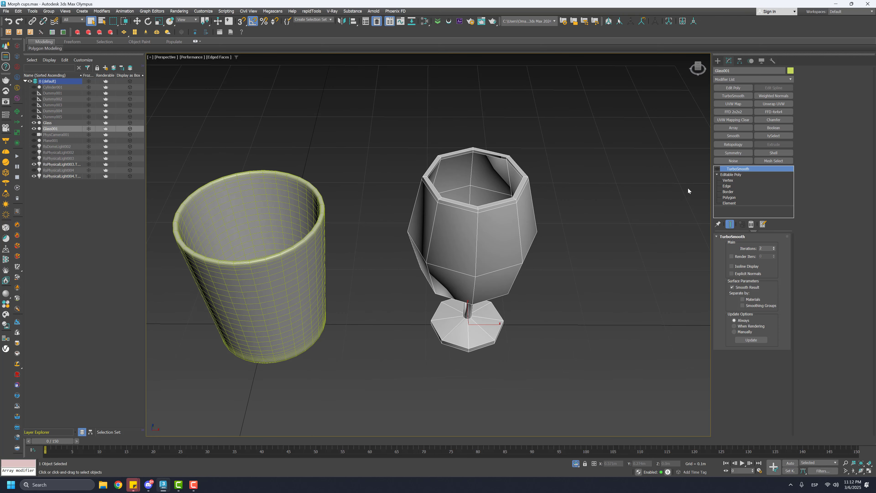
# Turn on the TurboSmooth modifier of the Glass001 goblet and inspect its shape from the side.
pyautogui.keyDown('alt'); pyautogui.moveTo(492, 303); pyautogui.dragTo(486, 339, button='middle'); pyautogui.keyUp('alt')
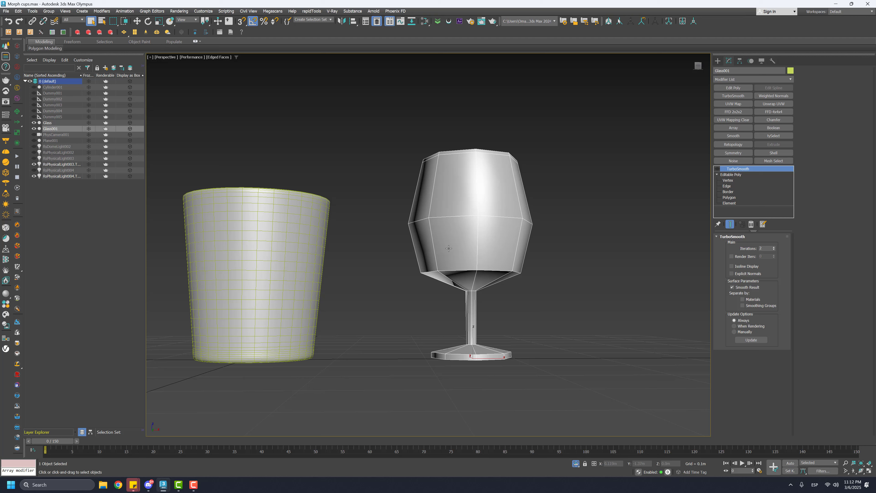
pyautogui.keyDown('alt'); pyautogui.moveTo(440, 225); pyautogui.dragTo(490, 212, button='middle'); pyautogui.keyUp('alt')
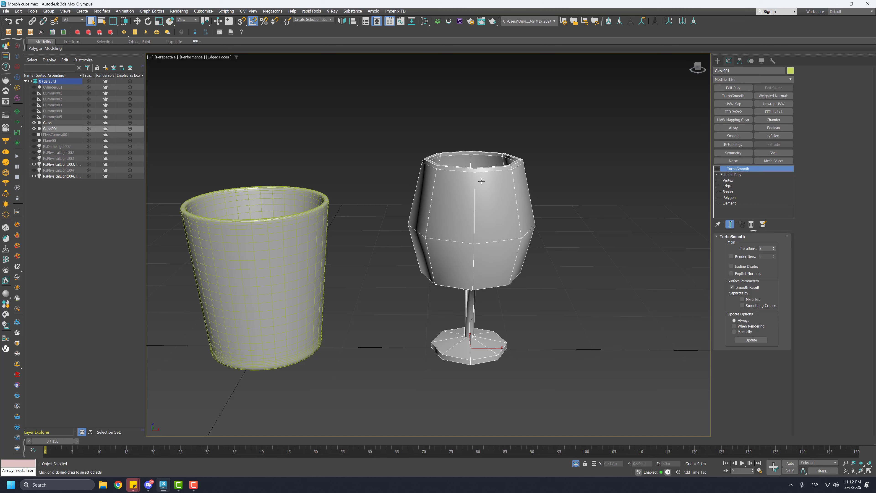
pyautogui.keyDown('alt'); pyautogui.moveTo(481, 181); pyautogui.dragTo(512, 196, button='middle'); pyautogui.keyUp('alt')
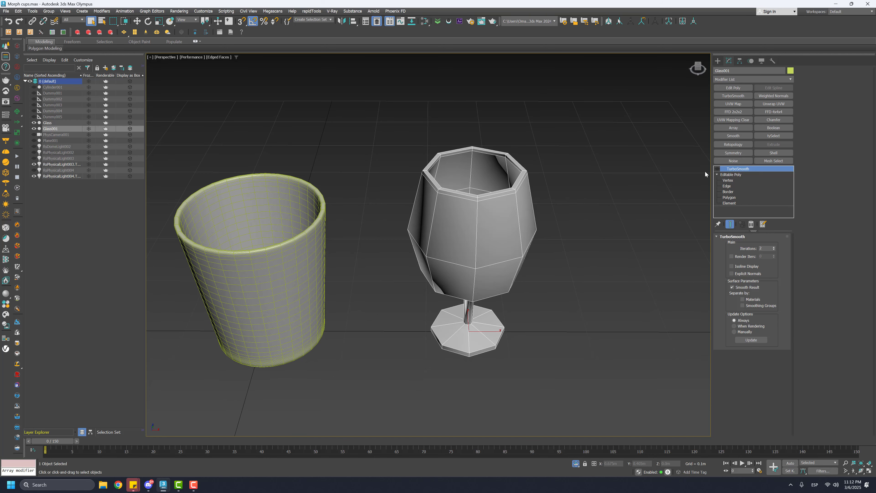
pyautogui.click(717, 169)
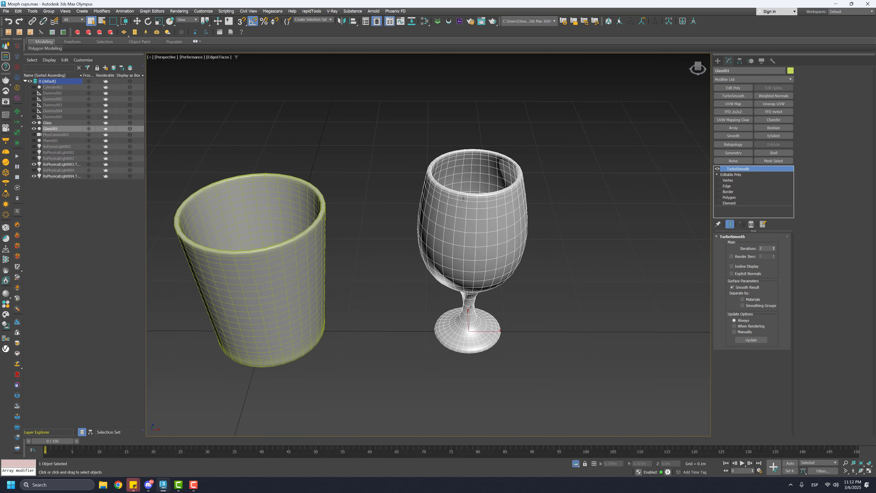
pyautogui.moveTo(463, 198)
pyautogui.keyDown('alt'); pyautogui.mouseDown(button='middle')
pyautogui.moveTo(510, 194)
pyautogui.moveTo(497, 210)
pyautogui.moveTo(466, 208)
pyautogui.moveTo(463, 188)
pyautogui.mouseUp(button='middle'); pyautogui.keyUp('alt')
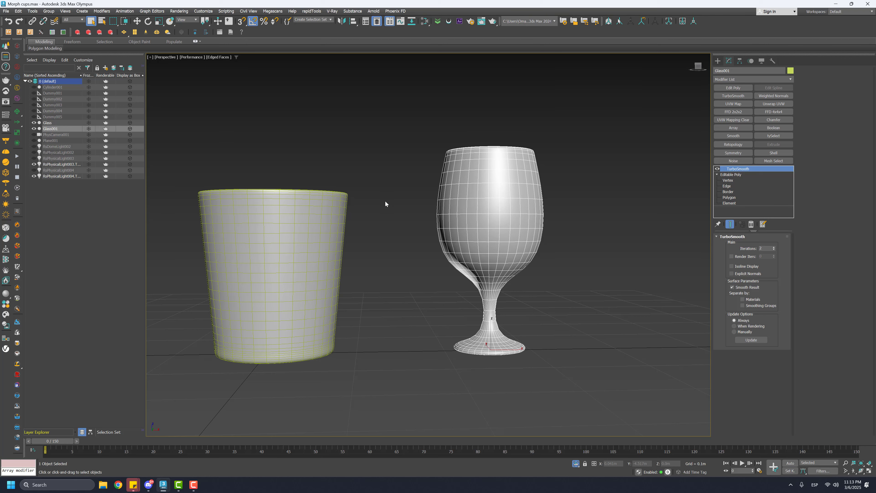
pyautogui.keyDown('alt'); pyautogui.moveTo(389, 214); pyautogui.dragTo(410, 222, button='middle'); pyautogui.keyUp('alt')
# Select the Glass cup, turn on its Morpher modifier and open the Morpher's settings.
pyautogui.click(137, 21)
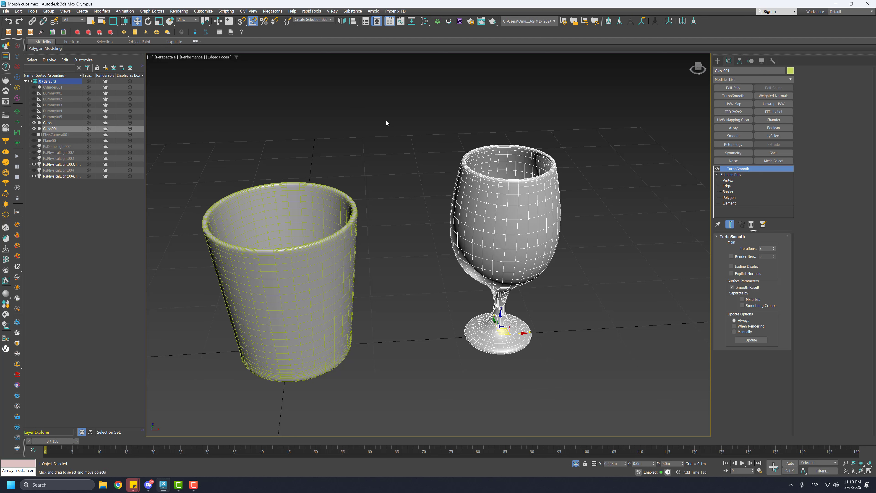
pyautogui.click(385, 123)
pyautogui.moveTo(377, 156); pyautogui.dragTo(415, 157, button='middle')
pyautogui.click(379, 209)
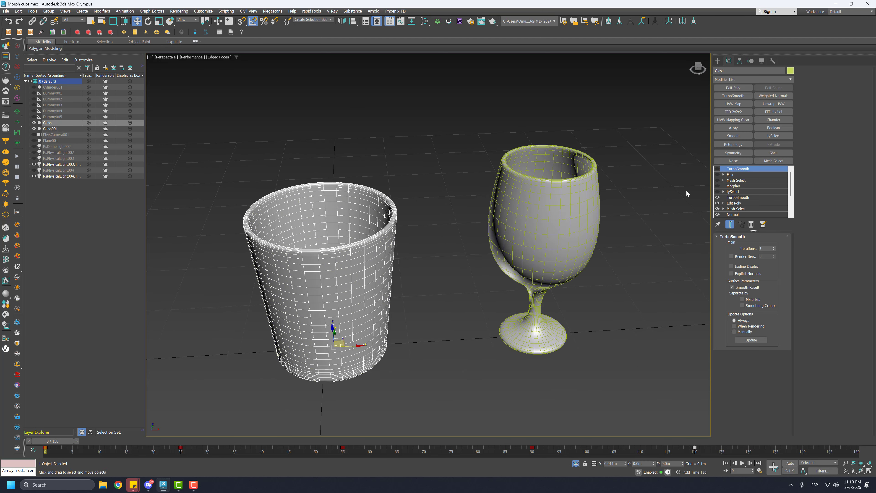
pyautogui.click(718, 186)
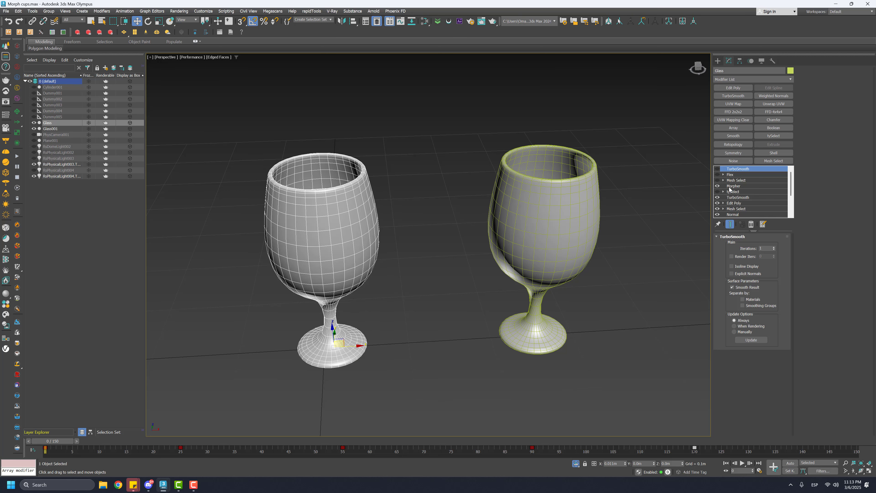
pyautogui.click(731, 186)
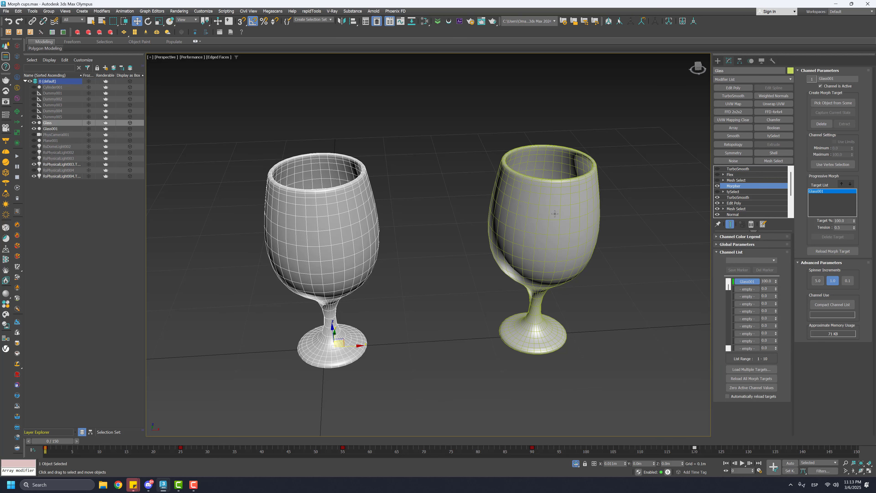
# Hide the Glass001 goblet and reselect the Glass object.
pyautogui.click(548, 210)
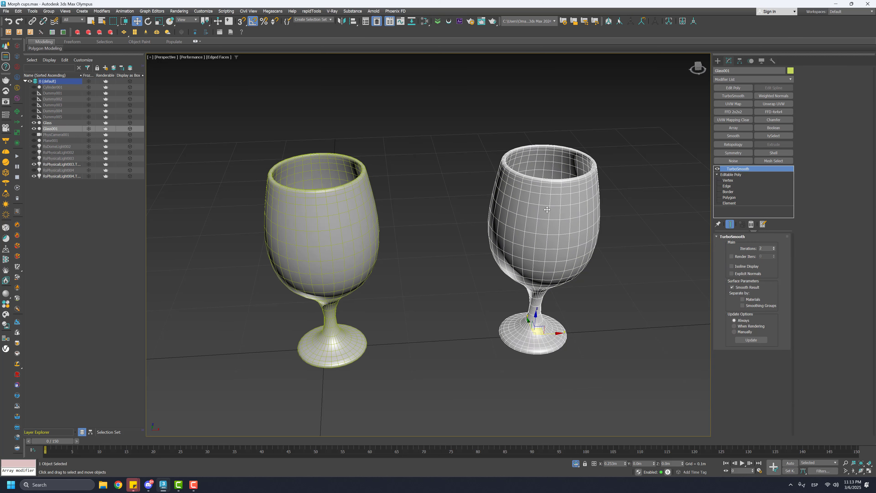
pyautogui.click(34, 129)
pyautogui.click(327, 218)
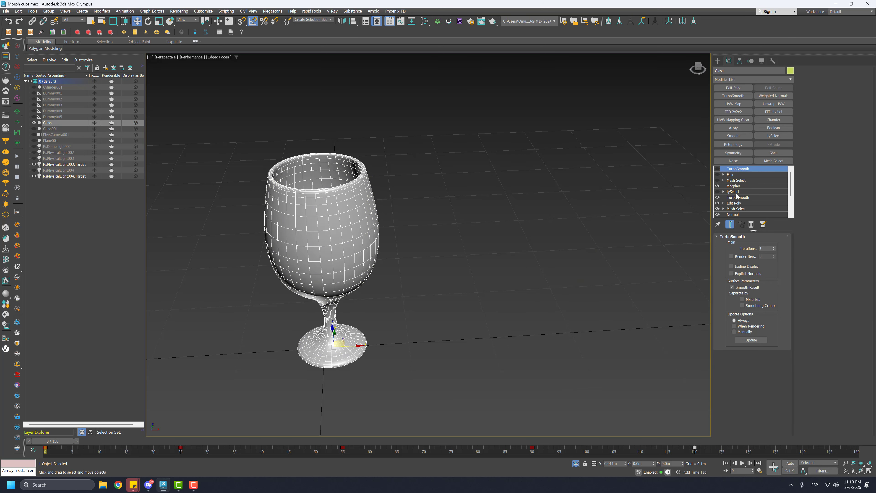
# Preview the Morpher effect on Glass by varying the Glass001 channel's value, leaving it at 100.
pyautogui.click(736, 186)
pyautogui.moveTo(776, 285)
pyautogui.mouseDown()
pyautogui.moveTo(779, 310)
pyautogui.moveTo(779, 276)
pyautogui.moveTo(772, 307)
pyautogui.moveTo(770, 270)
pyautogui.mouseUp()
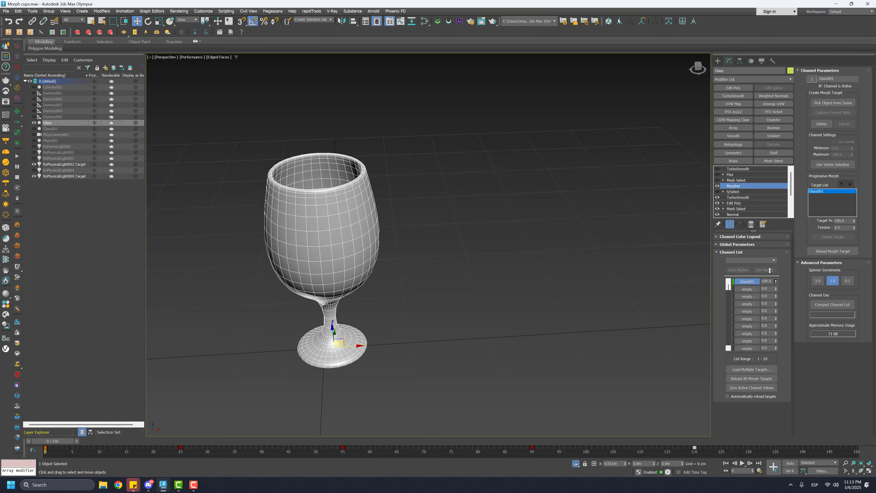
pyautogui.keyDown('alt'); pyautogui.moveTo(666, 287); pyautogui.dragTo(624, 284, button='middle'); pyautogui.keyUp('alt')
pyautogui.moveTo(394, 300); pyautogui.dragTo(436, 290, button='middle')
pyautogui.moveTo(775, 282)
pyautogui.mouseDown()
pyautogui.moveTo(776, 301)
pyautogui.moveTo(776, 275)
pyautogui.mouseUp()
pyautogui.keyDown('alt'); pyautogui.moveTo(645, 273); pyautogui.dragTo(646, 314, button='middle'); pyautogui.keyUp('alt')
pyautogui.moveTo(776, 282)
pyautogui.mouseDown()
pyautogui.moveTo(776, 304)
pyautogui.moveTo(775, 276)
pyautogui.mouseUp()
pyautogui.keyDown('alt'); pyautogui.moveTo(645, 310); pyautogui.dragTo(643, 273, button='middle'); pyautogui.keyUp('alt')
pyautogui.moveTo(776, 283)
pyautogui.mouseDown()
pyautogui.moveTo(777, 305)
pyautogui.moveTo(776, 276)
pyautogui.mouseUp()
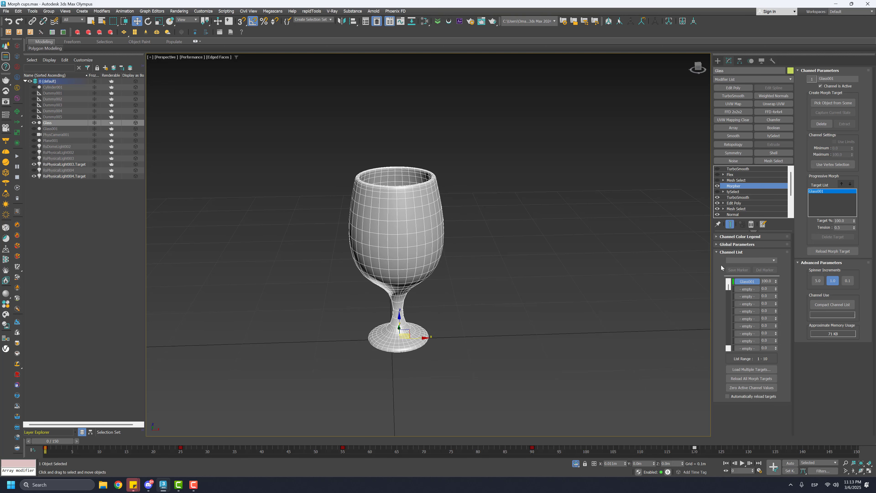
pyautogui.keyDown('alt'); pyautogui.moveTo(579, 276); pyautogui.dragTo(577, 263, button='middle'); pyautogui.keyUp('alt')
pyautogui.scroll(2, 398, 251)
pyautogui.scroll(3, 411, 229)
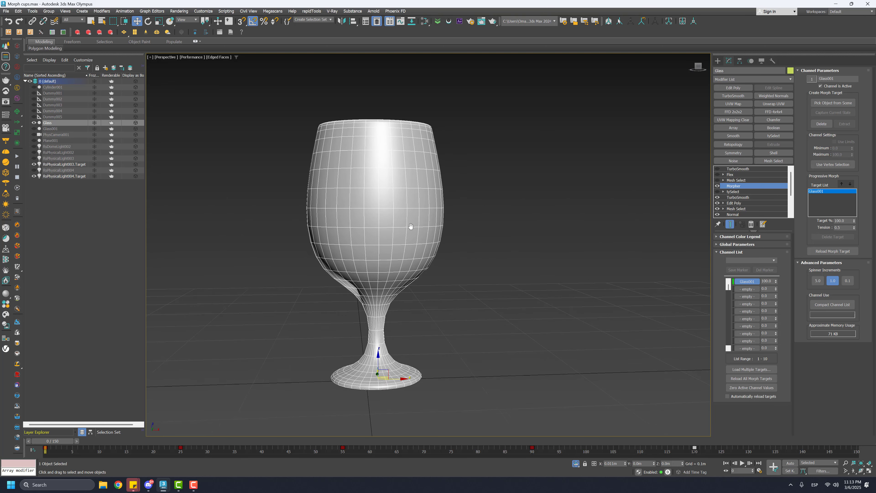
pyautogui.scroll(-2, 459, 252)
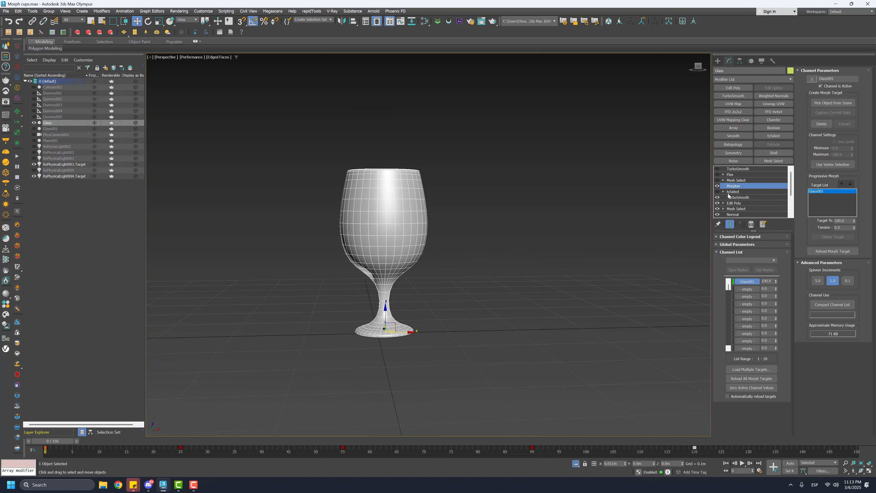
# Turn off Morpher on Glass, turn on tySelect and display its box gizmo below the cup.
pyautogui.click(717, 186)
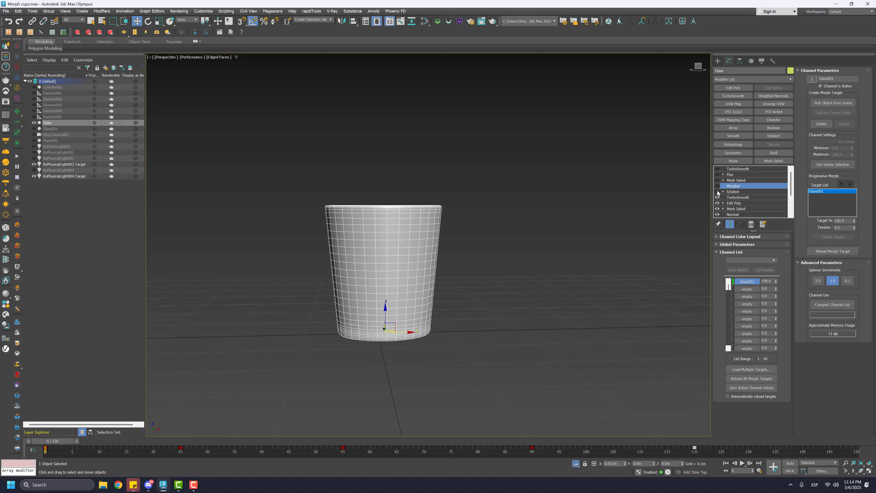
pyautogui.click(717, 192)
pyautogui.click(725, 192)
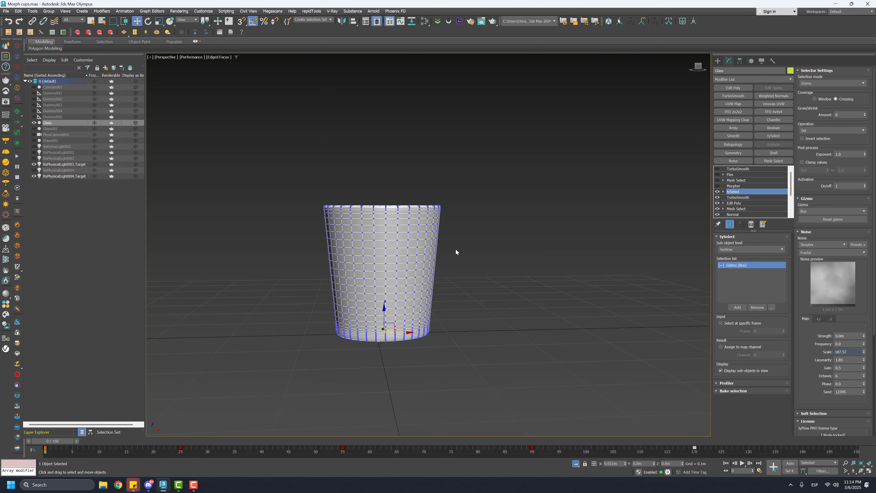
pyautogui.press('1')
pyautogui.moveTo(391, 361); pyautogui.dragTo(386, 292, button='middle')
pyautogui.moveTo(55, 443)
pyautogui.mouseDown()
pyautogui.moveTo(362, 449)
pyautogui.moveTo(183, 465)
pyautogui.moveTo(211, 462)
pyautogui.moveTo(193, 440)
pyautogui.moveTo(68, 441)
pyautogui.mouseUp()
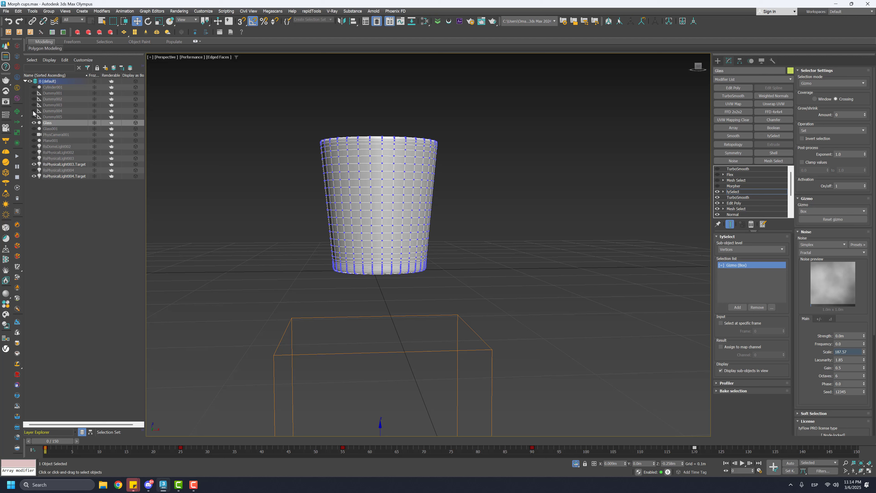
# Unhide the dummies Dummy001 through Dummy005 and scrub the animation, returning to frame 0.
pyautogui.click(34, 93)
pyautogui.click(34, 106)
pyautogui.click(34, 111)
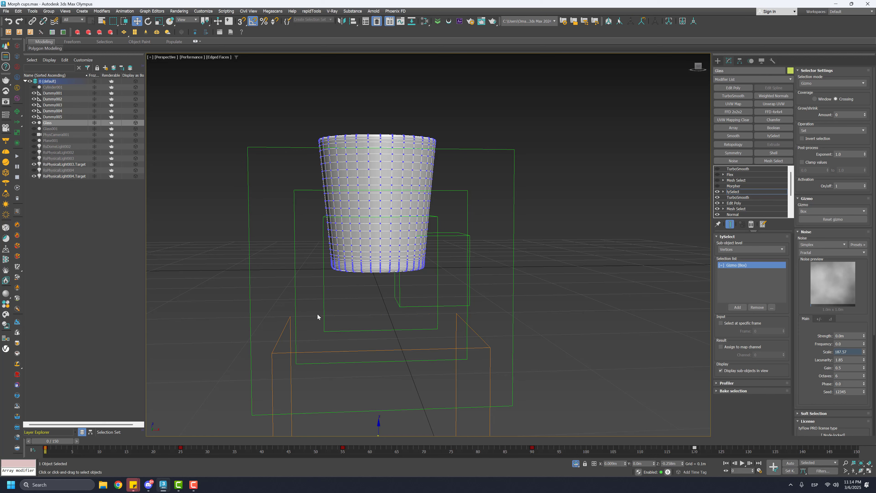
pyautogui.moveTo(70, 445); pyautogui.dragTo(31, 408)
# Leave the tySelect gizmo level and reselect the Glass object.
pyautogui.press('w')
pyautogui.click(724, 192)
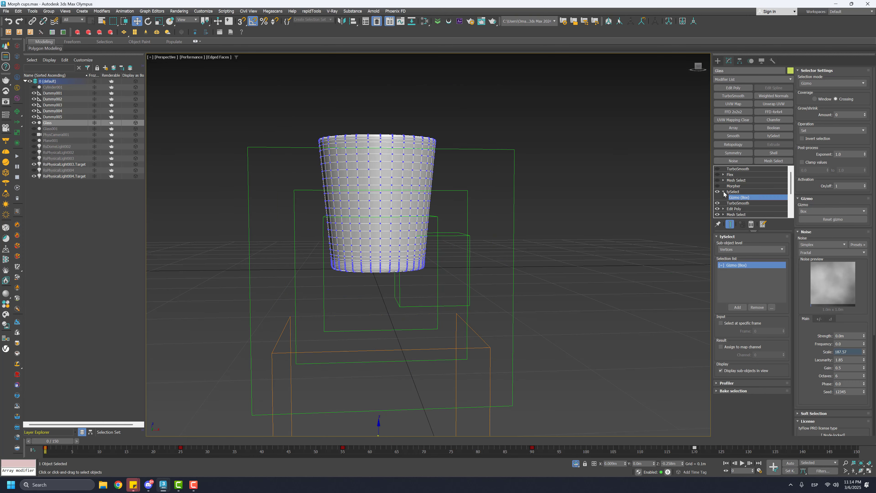
pyautogui.click(732, 192)
pyautogui.click(515, 166)
pyautogui.click(373, 170)
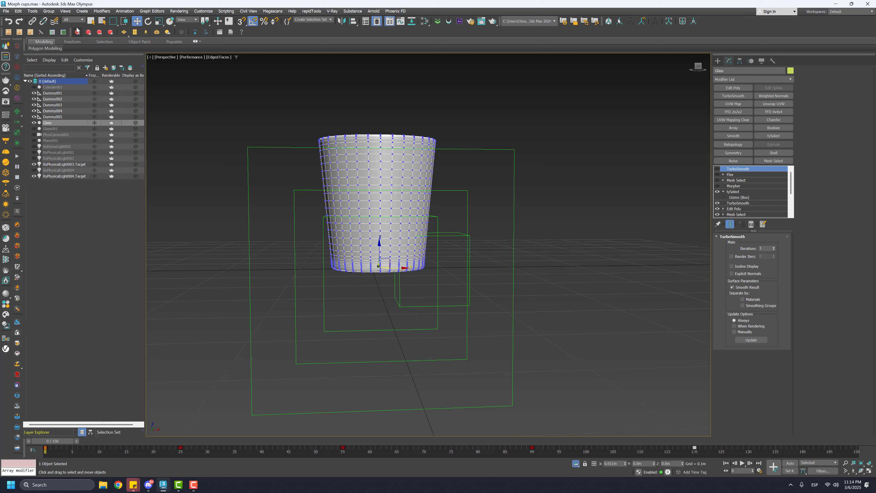
pyautogui.moveTo(384, 140); pyautogui.dragTo(383, 181, button='middle')
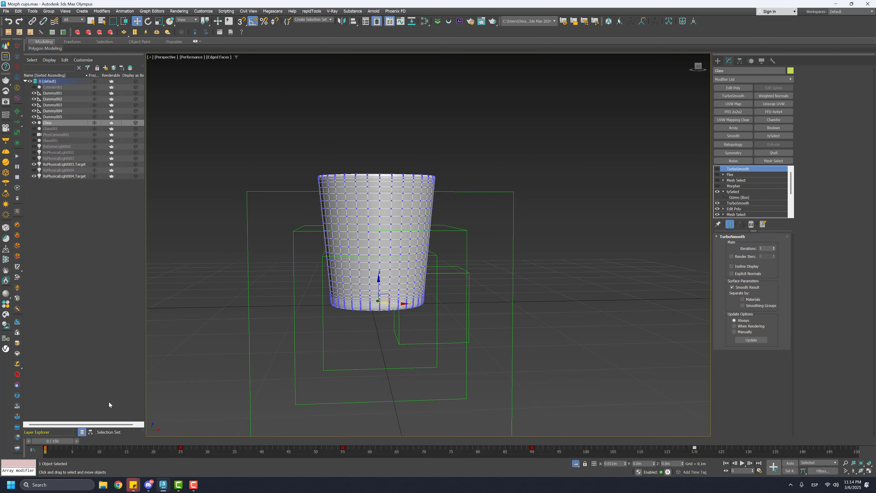
# Scrub the timeline up to frame 75 and back to 38 to examine tySelect's vertex selection on the cup.
pyautogui.moveTo(59, 442); pyautogui.dragTo(7, 442)
pyautogui.click(32, 22)
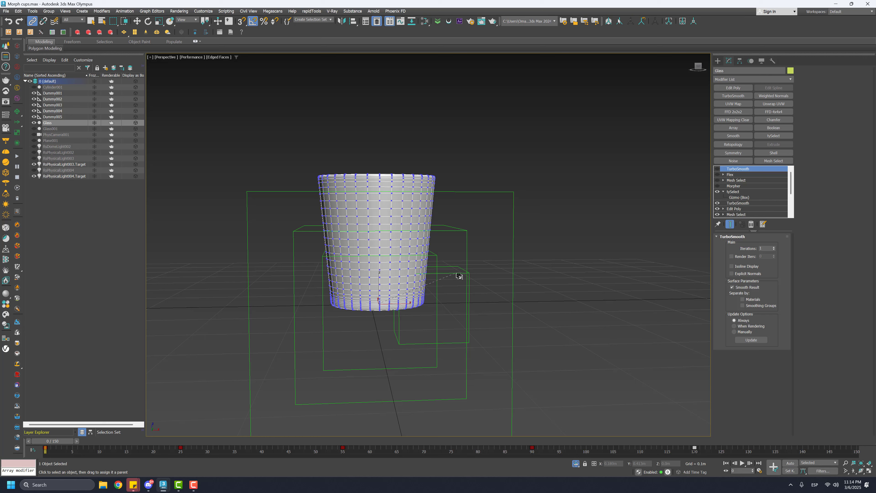
pyautogui.moveTo(65, 442); pyautogui.dragTo(461, 406)
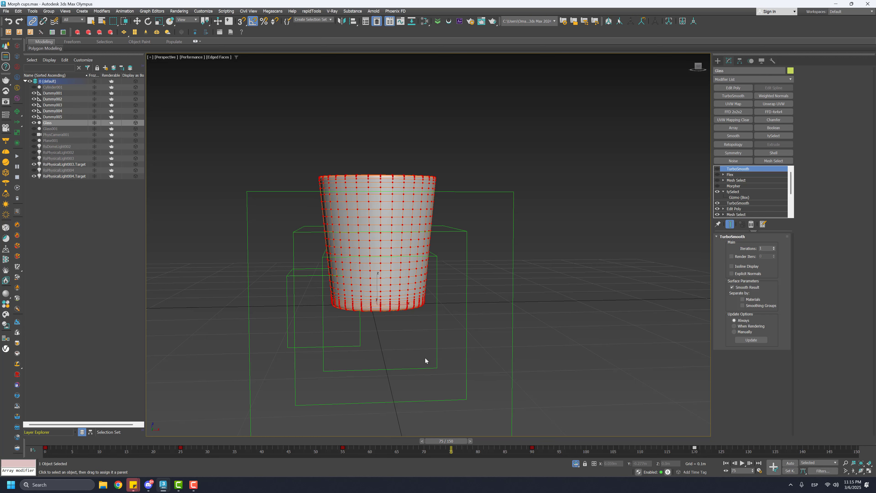
pyautogui.moveTo(449, 437); pyautogui.dragTo(294, 451)
pyautogui.keyDown('alt'); pyautogui.moveTo(374, 343); pyautogui.dragTo(396, 362, button='middle'); pyautogui.keyUp('alt')
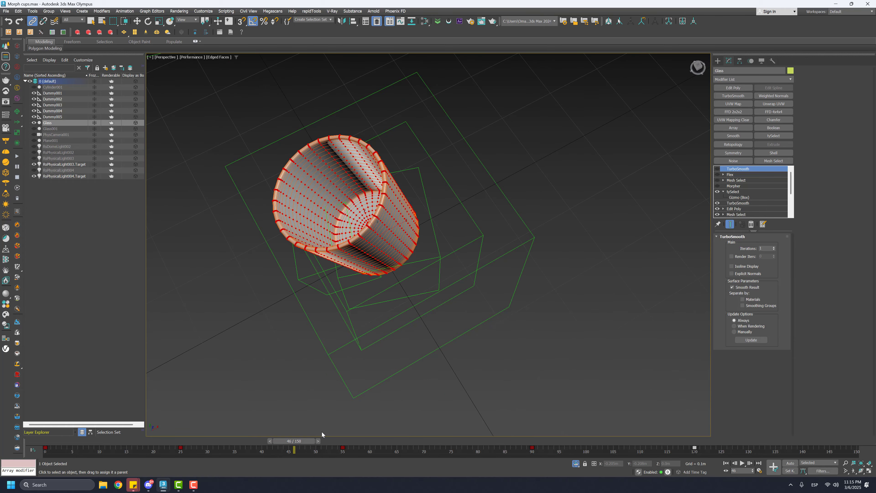
pyautogui.moveTo(307, 442); pyautogui.dragTo(271, 455)
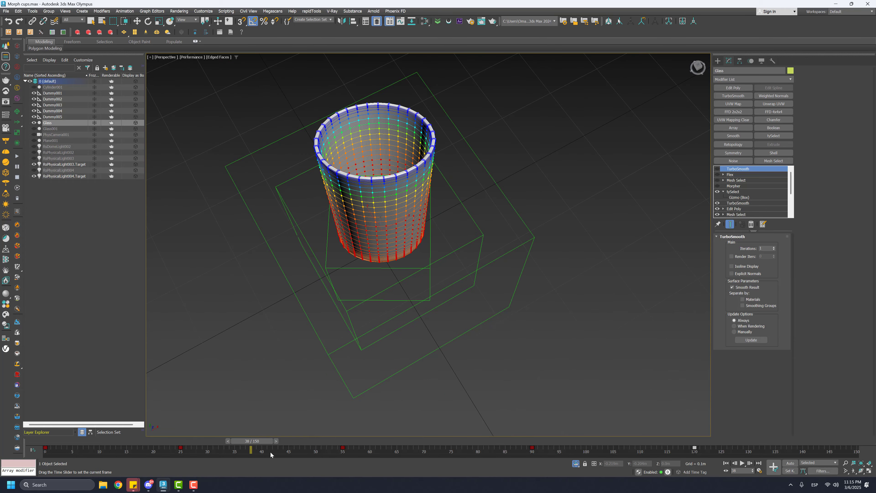
# Turn the Glass object's Morpher back on and preview the progressive morph up to frame 52.
pyautogui.click(717, 185)
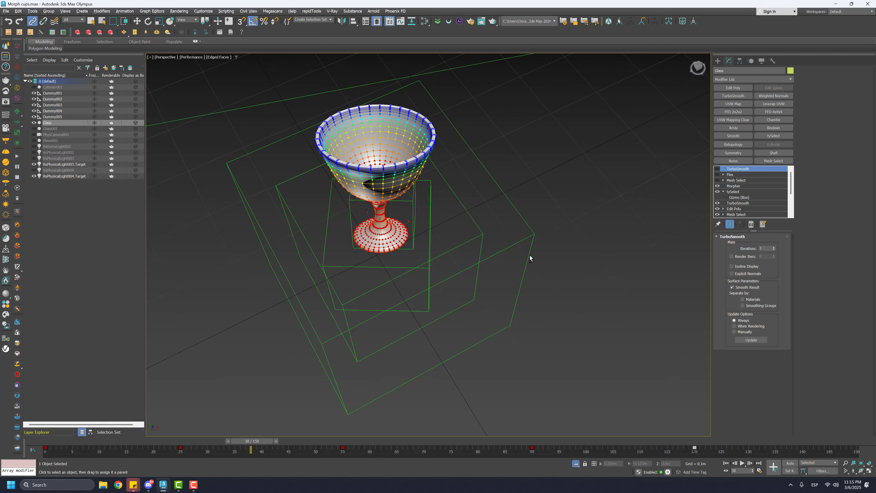
pyautogui.keyDown('alt'); pyautogui.moveTo(528, 255); pyautogui.dragTo(270, 424, button='middle'); pyautogui.keyUp('alt')
pyautogui.moveTo(258, 442); pyautogui.dragTo(340, 384)
pyautogui.keyDown('alt'); pyautogui.moveTo(355, 359); pyautogui.dragTo(379, 311, button='middle'); pyautogui.keyUp('alt')
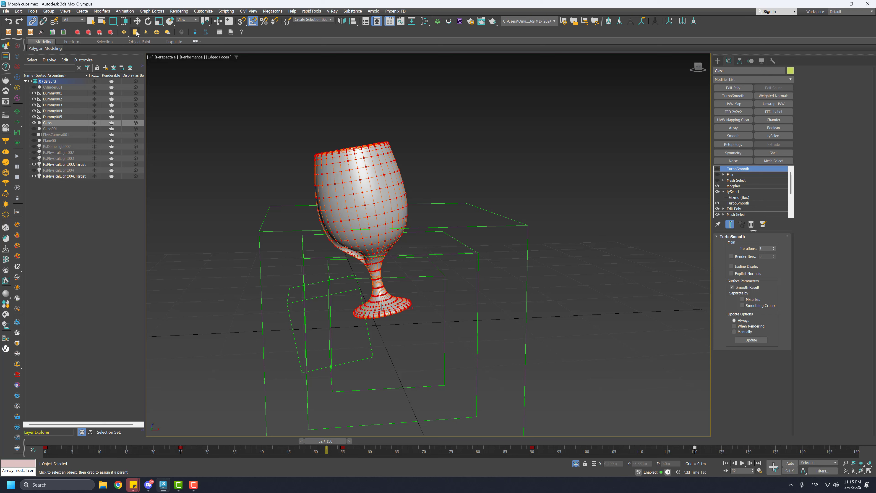
# Scrub back to frame 7 and open the Soft Selection settings of the Glass object's tySelect modifier.
pyautogui.press('w')
pyautogui.moveTo(314, 443); pyautogui.dragTo(87, 436)
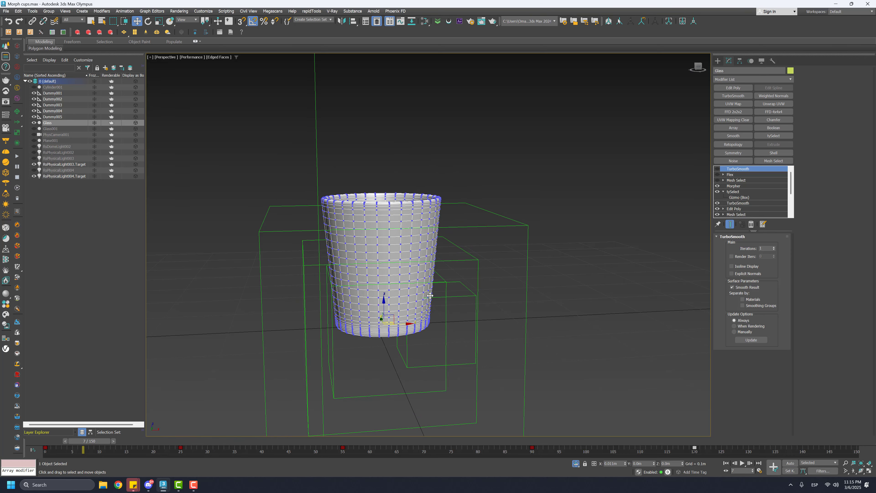
pyautogui.click(723, 191)
pyautogui.click(733, 192)
pyautogui.scroll(-3, 809, 266)
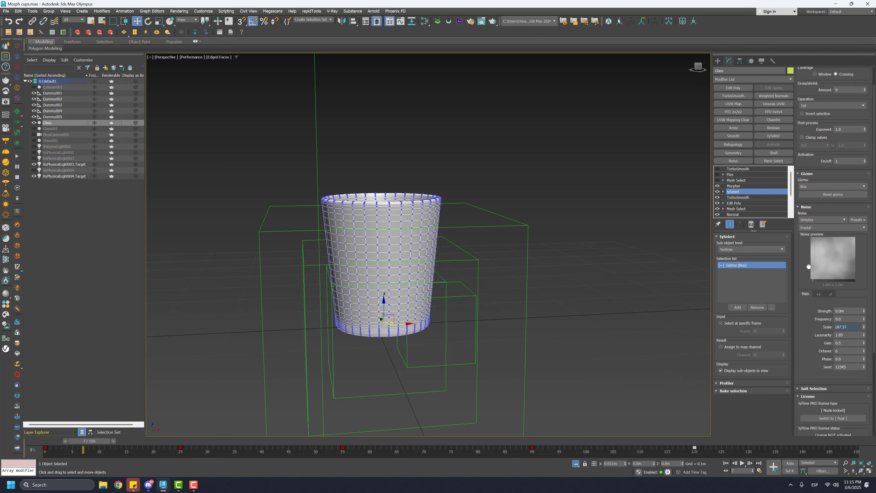
pyautogui.scroll(-2, 808, 266)
pyautogui.scroll(-1, 806, 310)
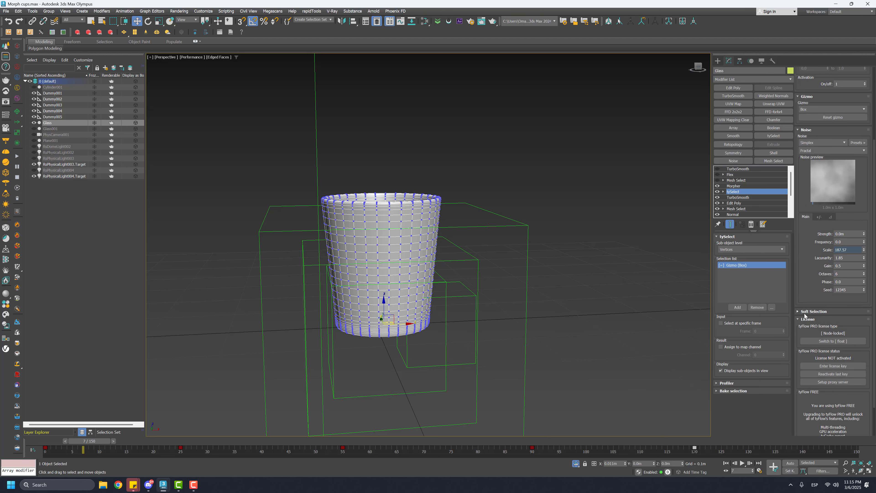
pyautogui.click(812, 311)
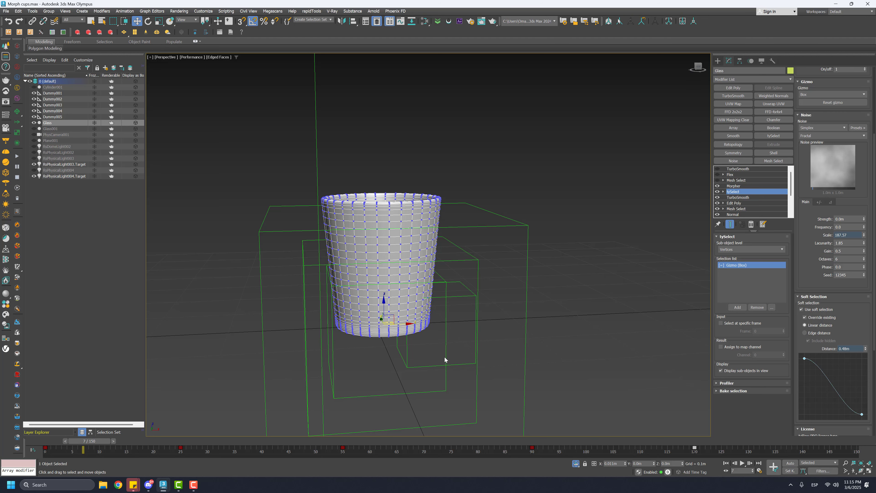
# Scrub to frame 39 and toggle tySelect's soft selection off and back on to compare the morph transition.
pyautogui.moveTo(89, 441); pyautogui.dragTo(257, 441)
pyautogui.click(801, 309)
pyautogui.press('w')
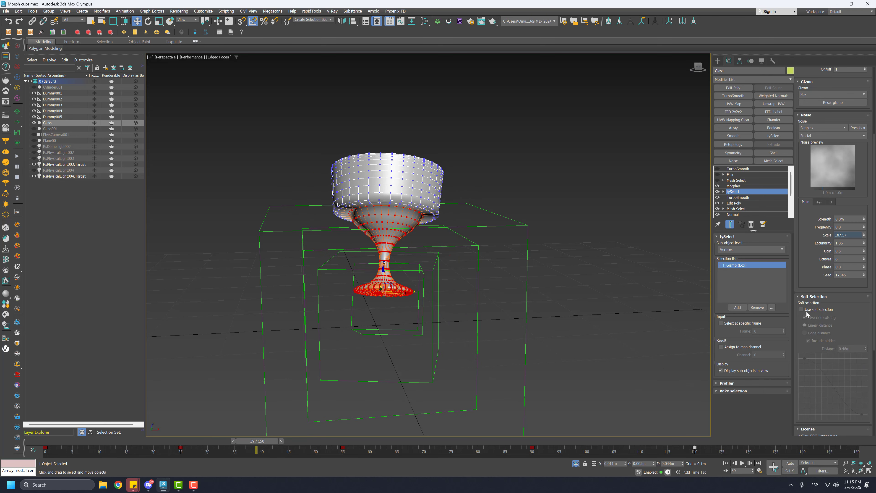
pyautogui.click(820, 310)
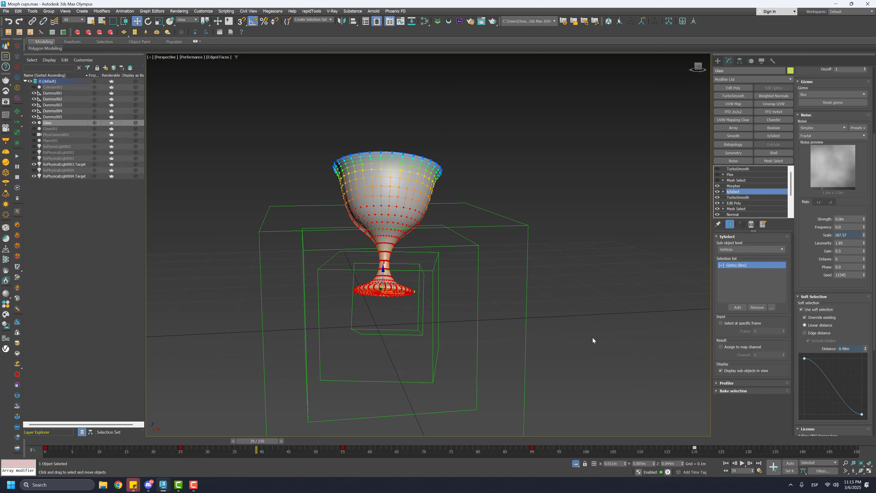
# Try a tySelect noise strength of about 0.272 m and preview the selection at frame 32.
pyautogui.moveTo(864, 218); pyautogui.dragTo(865, 181)
pyautogui.moveTo(256, 441); pyautogui.dragTo(218, 446)
pyautogui.press('w')
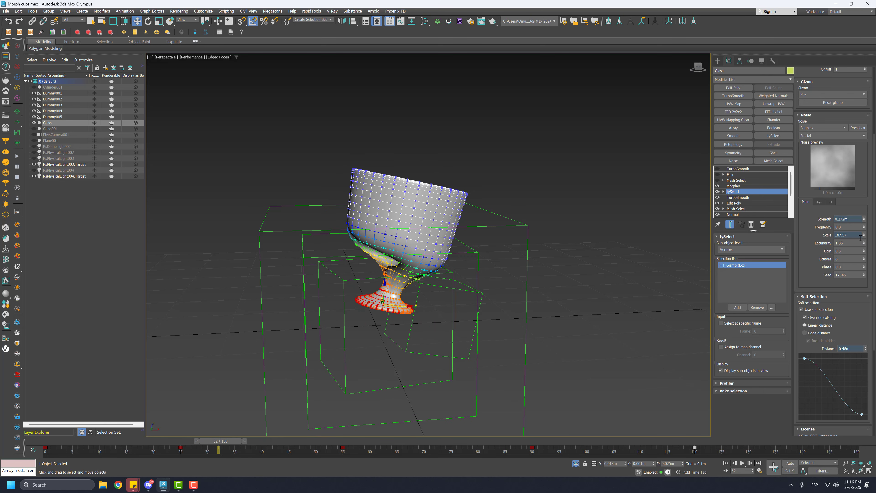
# Set the tySelect noise scale to about 122.287 and reset the noise strength to 0, scrubbing to frame 38 to check.
pyautogui.moveTo(864, 236); pyautogui.dragTo(857, 331)
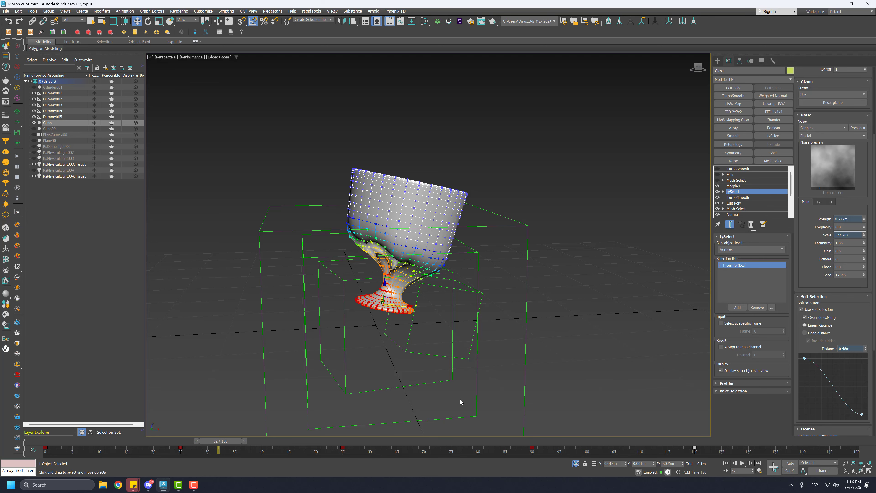
pyautogui.moveTo(219, 452); pyautogui.dragTo(246, 456)
pyautogui.press('w')
pyautogui.rightClick(864, 219)
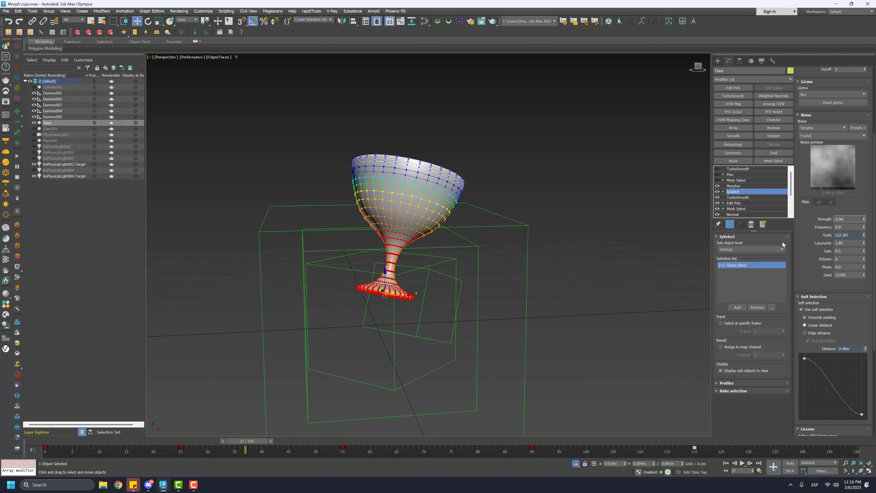
pyautogui.moveTo(252, 441)
pyautogui.mouseDown()
pyautogui.moveTo(167, 453)
pyautogui.moveTo(258, 441)
pyautogui.mouseUp()
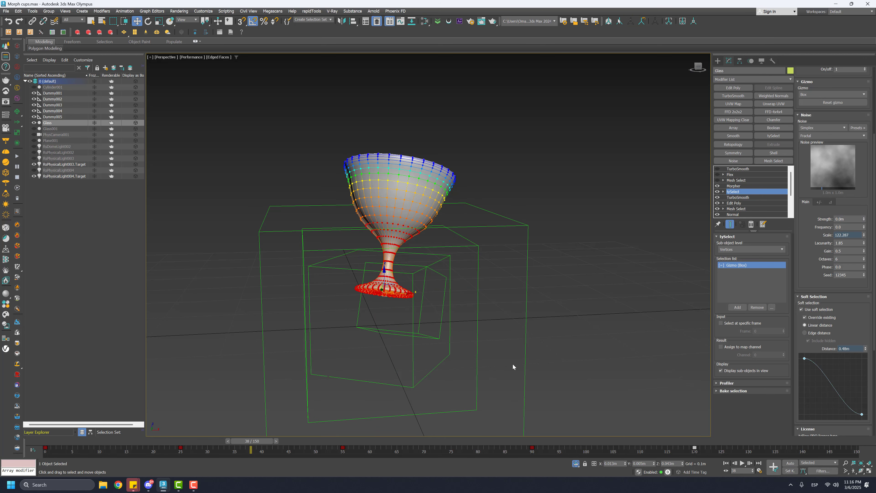
# Review the Mesh Select modifier above Morpher, then turn on Flex and enter its Center sub-object level.
pyautogui.click(735, 180)
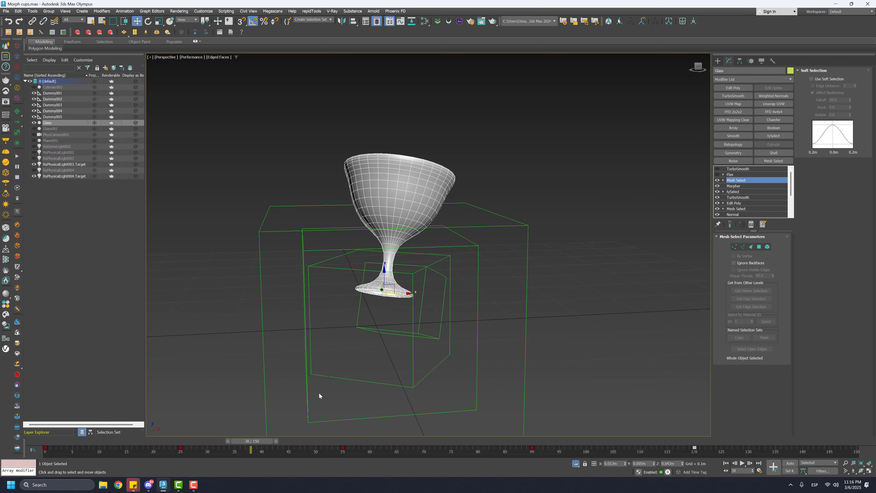
pyautogui.moveTo(253, 447)
pyautogui.mouseDown()
pyautogui.moveTo(68, 446)
pyautogui.moveTo(245, 446)
pyautogui.mouseUp()
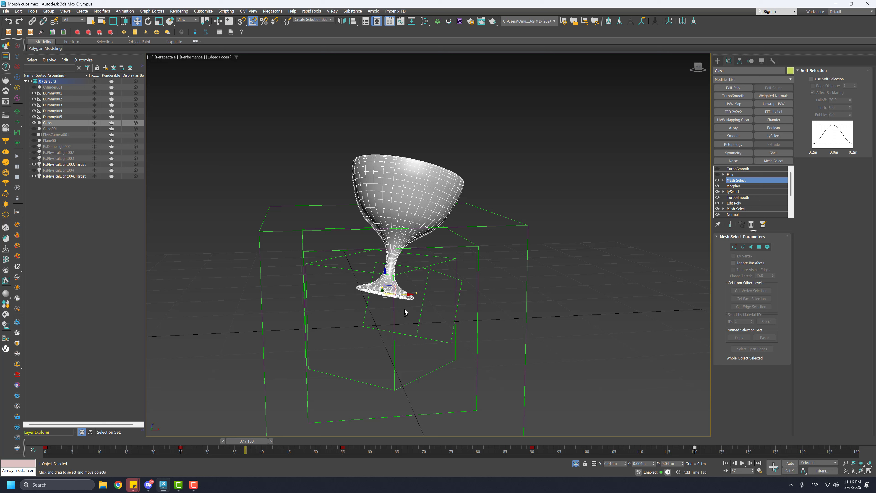
pyautogui.click(731, 174)
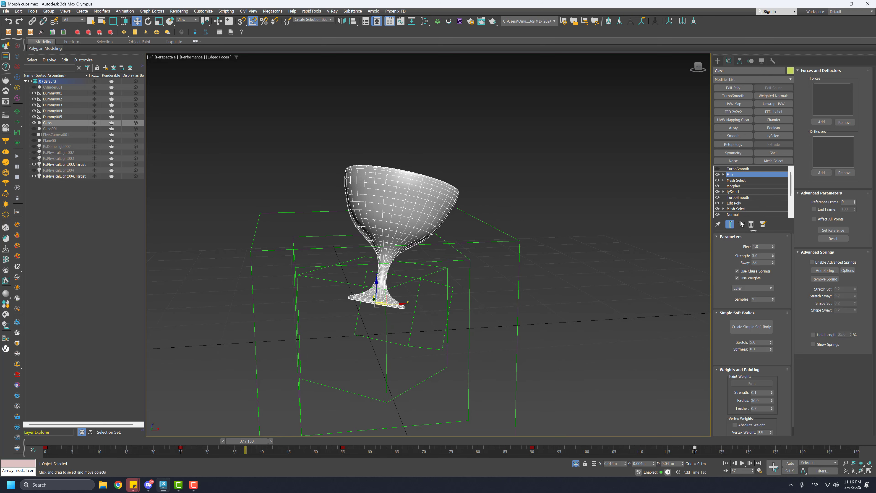
pyautogui.click(723, 174)
pyautogui.click(734, 181)
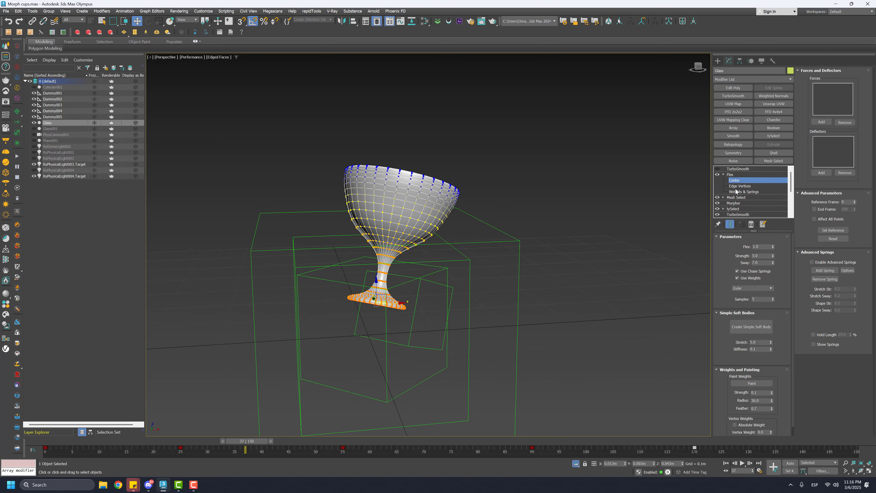
# Scrub from frame 0 to 53 and play the animation to examine the Flex motion and vertex weights on the cup.
pyautogui.moveTo(242, 442); pyautogui.dragTo(55, 465)
pyautogui.keyDown('alt'); pyautogui.moveTo(308, 346); pyautogui.dragTo(298, 305, button='middle'); pyautogui.keyUp('alt')
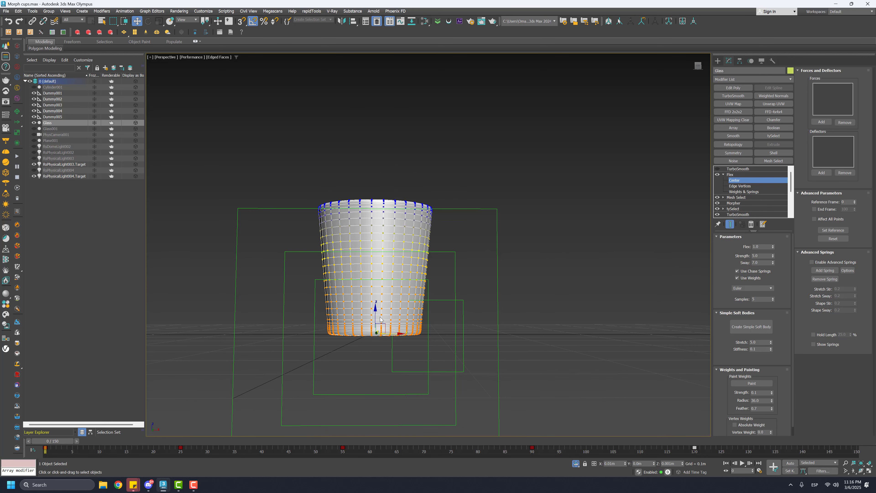
pyautogui.keyDown('alt'); pyautogui.moveTo(382, 316); pyautogui.dragTo(386, 323, button='middle'); pyautogui.keyUp('alt')
pyautogui.moveTo(70, 443); pyautogui.dragTo(366, 387)
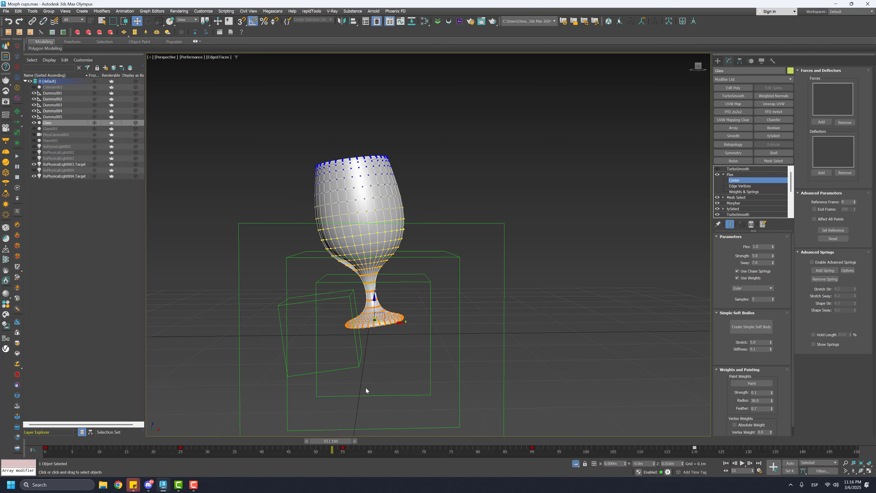
pyautogui.moveTo(331, 441); pyautogui.dragTo(211, 452)
pyautogui.click(742, 462)
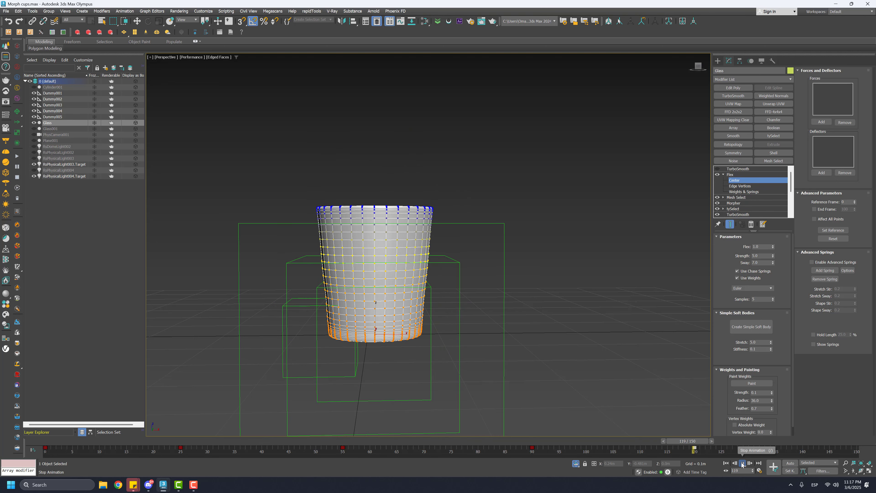
pyautogui.click(742, 463)
# Turn on the uppermost TurboSmooth and scrub from frame 0 to 31 to preview the smoothed morph.
pyautogui.click(738, 168)
pyautogui.click(717, 169)
pyautogui.keyDown('alt'); pyautogui.moveTo(448, 293); pyautogui.dragTo(431, 321, button='middle'); pyautogui.keyUp('alt')
pyautogui.moveTo(814, 441); pyautogui.dragTo(47, 414)
pyautogui.keyDown('alt'); pyautogui.moveTo(315, 349); pyautogui.dragTo(371, 345, button='middle'); pyautogui.keyUp('alt')
pyautogui.scroll(3, 371, 345)
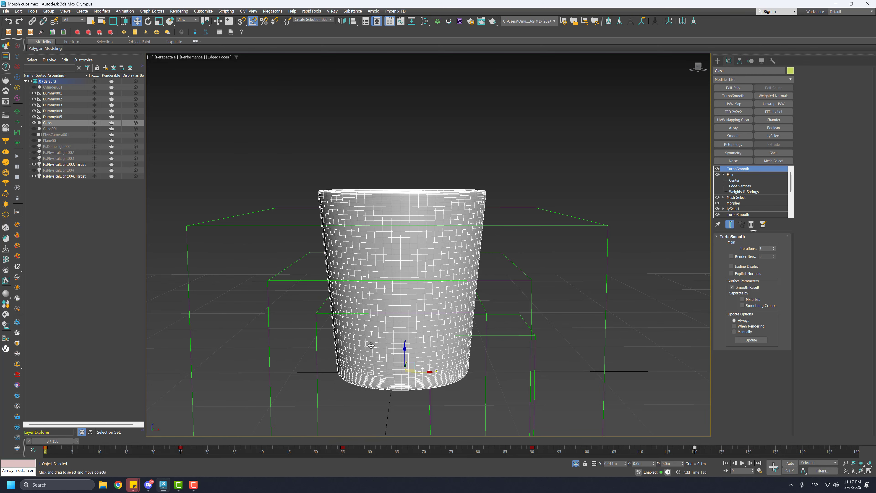
pyautogui.moveTo(71, 442); pyautogui.dragTo(235, 442)
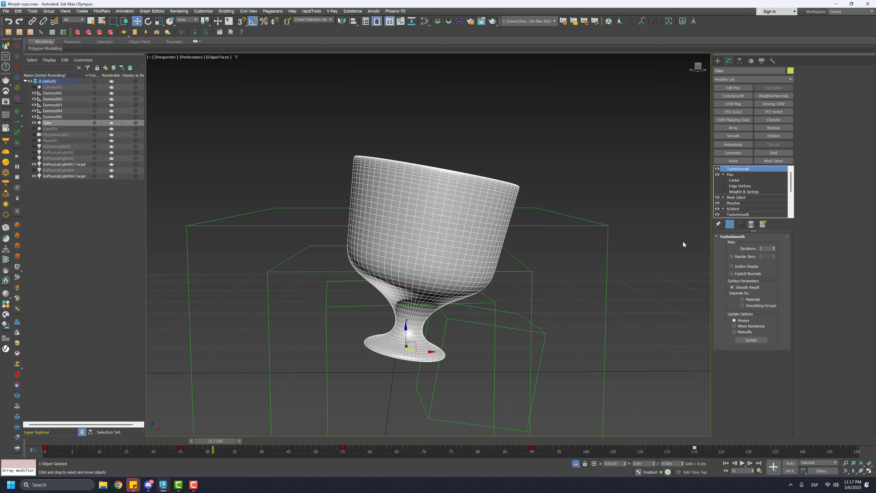
# Return to the tySelect modifier and enable assigning its result to a map channel.
pyautogui.click(724, 175)
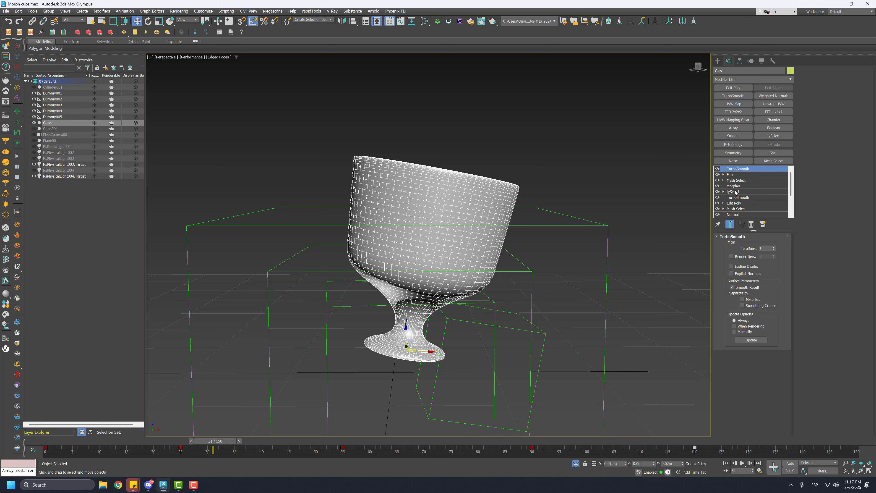
pyautogui.click(723, 191)
pyautogui.click(734, 191)
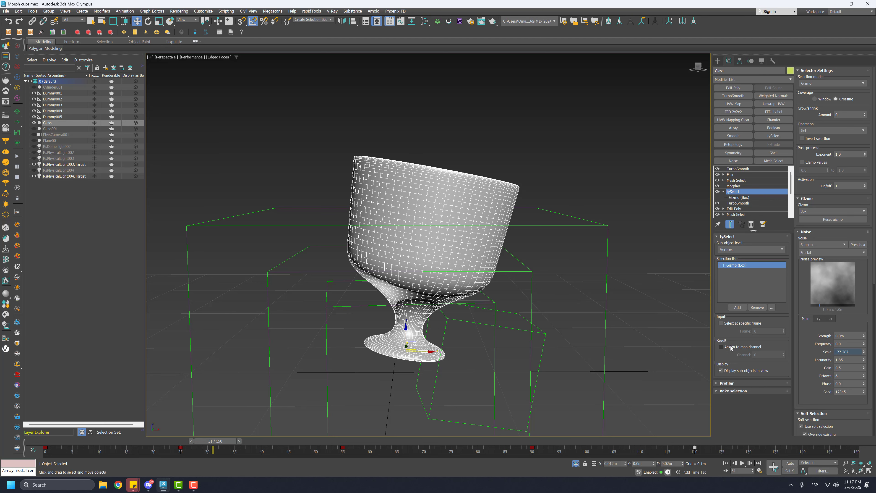
pyautogui.moveTo(651, 328); pyautogui.dragTo(639, 324, button='middle')
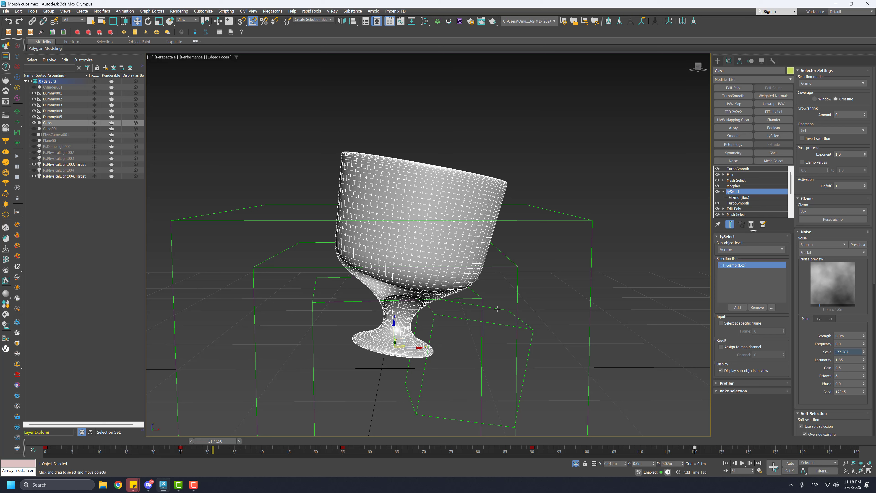
pyautogui.click(720, 347)
# Enable Vertex Channel Display with Map Channel Color in the Glass object's properties.
pyautogui.click(738, 169)
pyautogui.rightClick(452, 183)
pyautogui.click(479, 251)
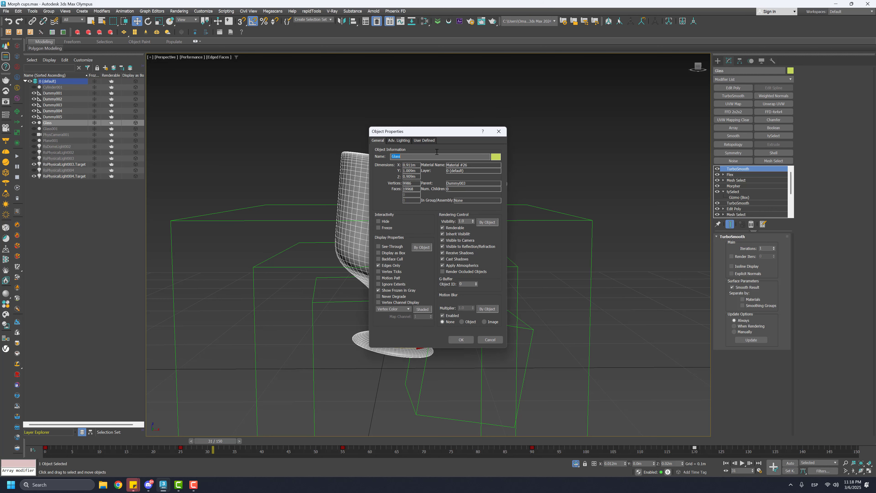
pyautogui.moveTo(434, 131); pyautogui.dragTo(237, 140)
pyautogui.click(184, 311)
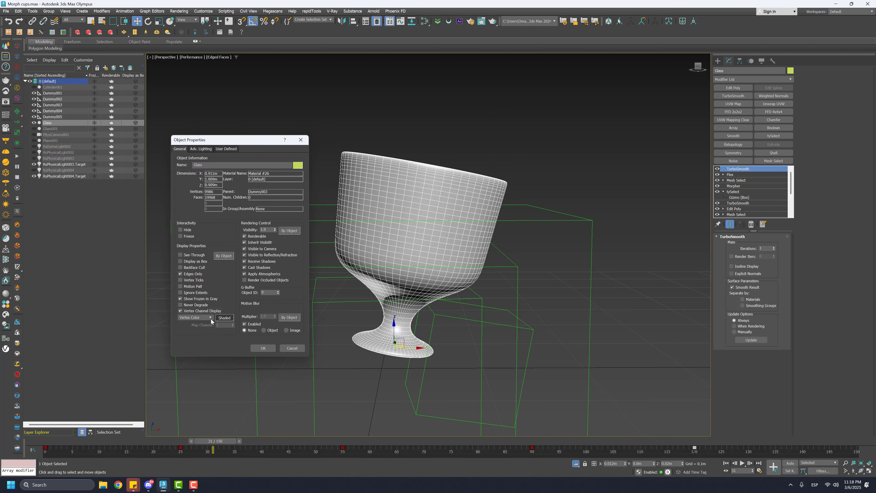
pyautogui.click(262, 348)
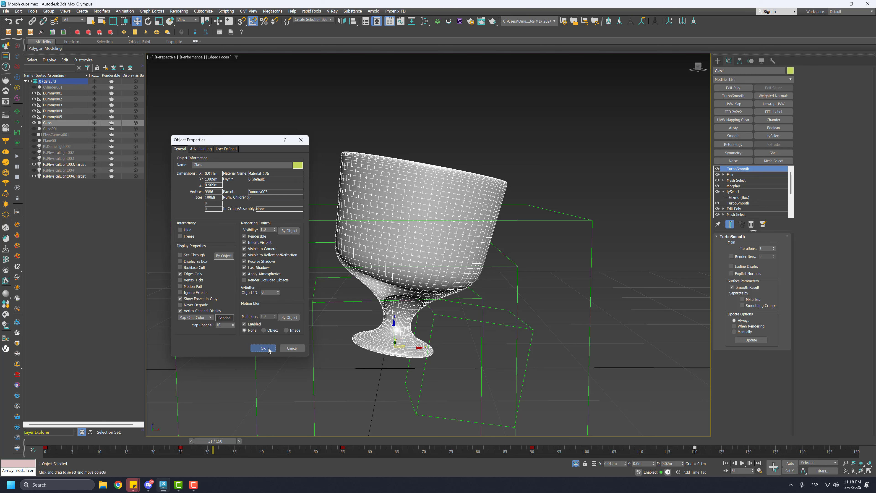
# Set the viewport to Standard quality with Default Shading and scrub to frame 34 to preview the selection's vertex colours.
pyautogui.click(191, 448)
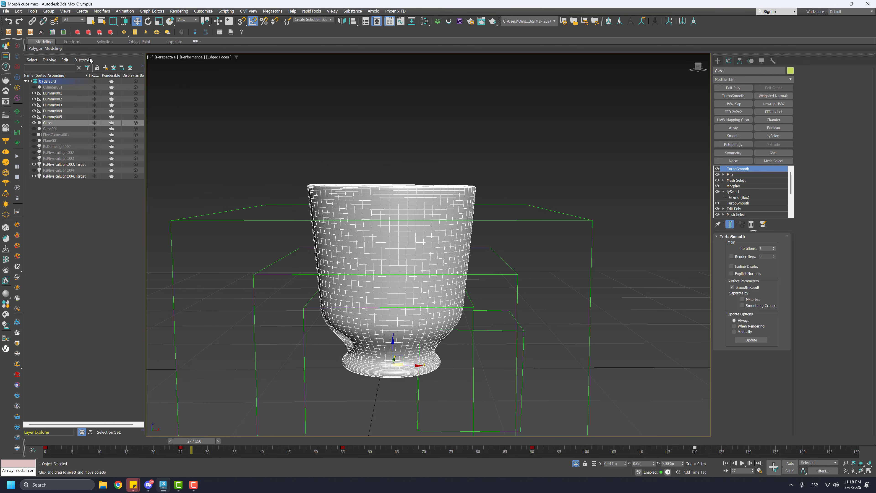
pyautogui.click(182, 59)
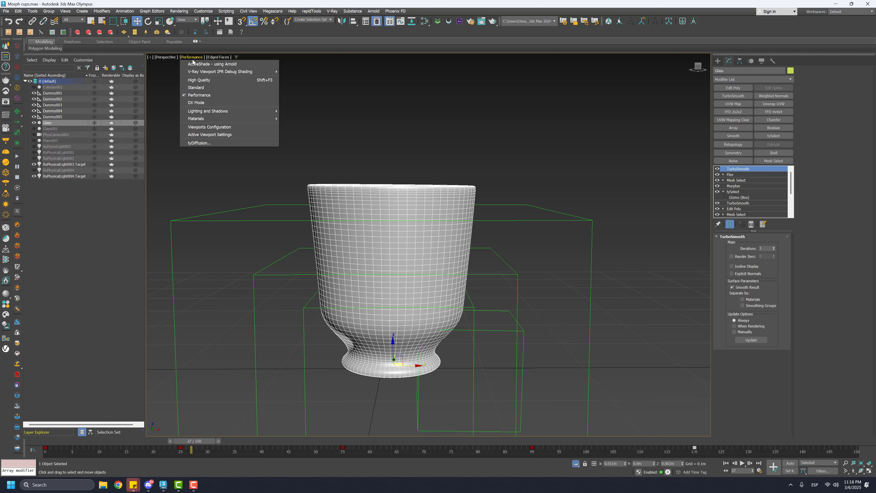
pyautogui.click(194, 85)
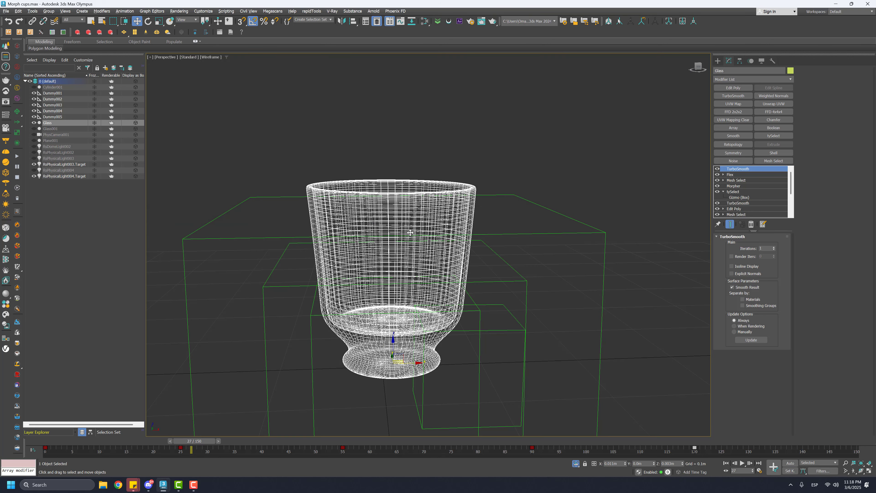
pyautogui.press('F3')
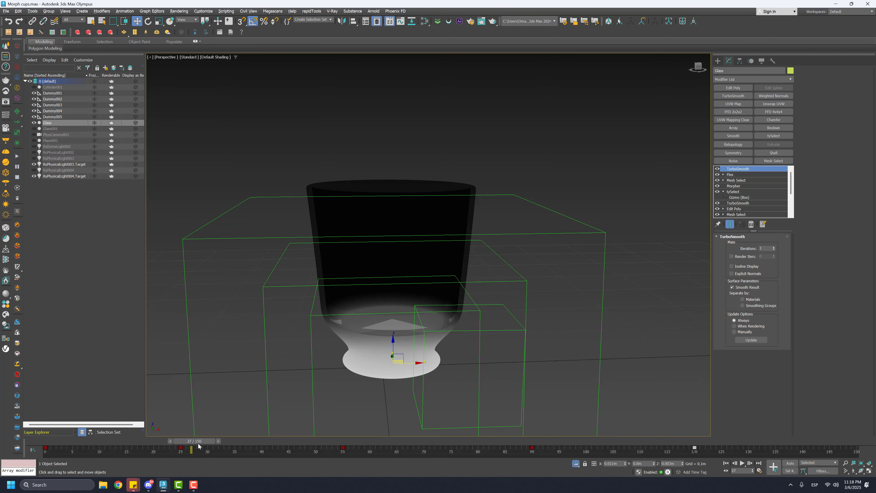
pyautogui.moveTo(198, 446); pyautogui.dragTo(239, 426)
pyautogui.press('w')
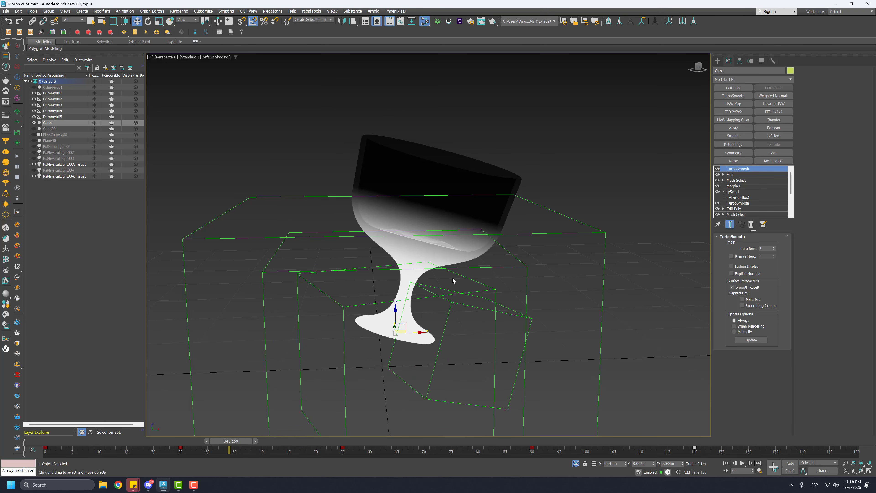
# Open the Slate Material Editor and add a Vertex Color map in an empty area of the node view.
pyautogui.press('m')
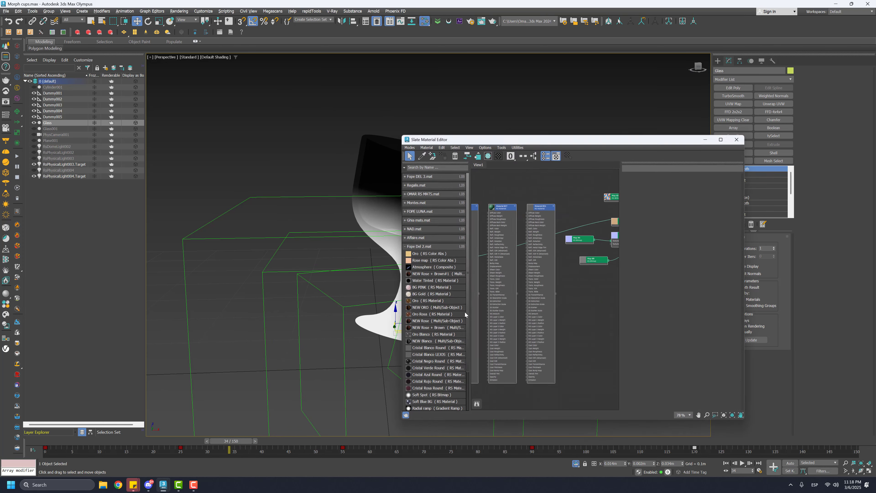
pyautogui.rightClick(506, 279)
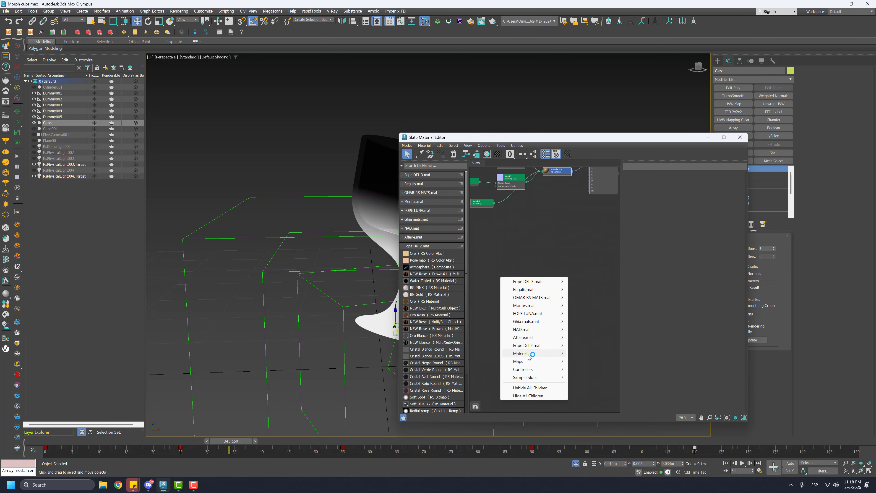
pyautogui.moveTo(536, 363)
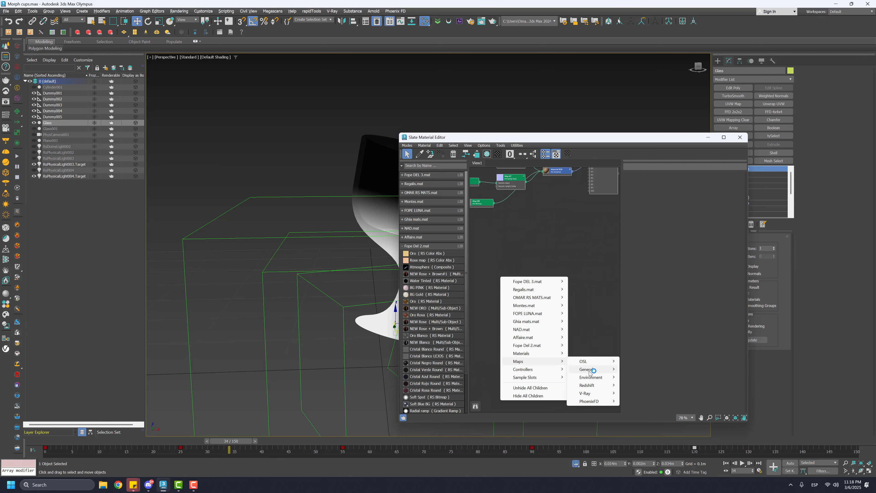
pyautogui.moveTo(588, 369)
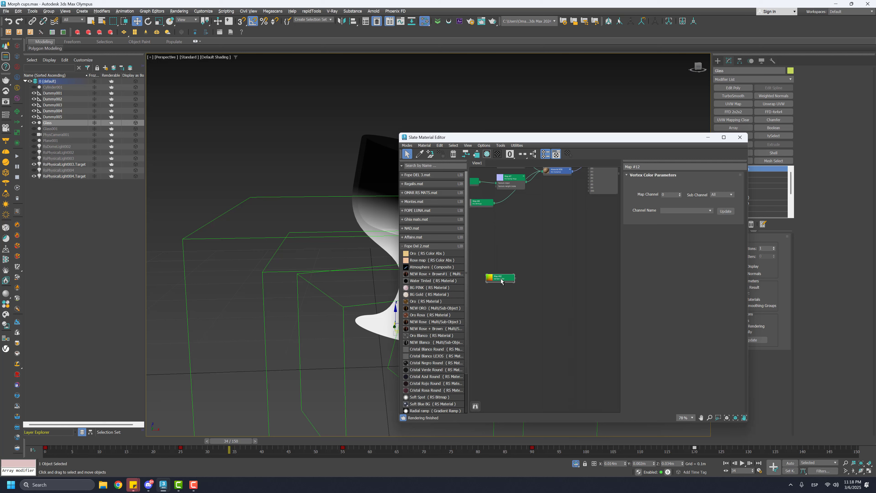
pyautogui.moveTo(501, 282); pyautogui.dragTo(515, 274)
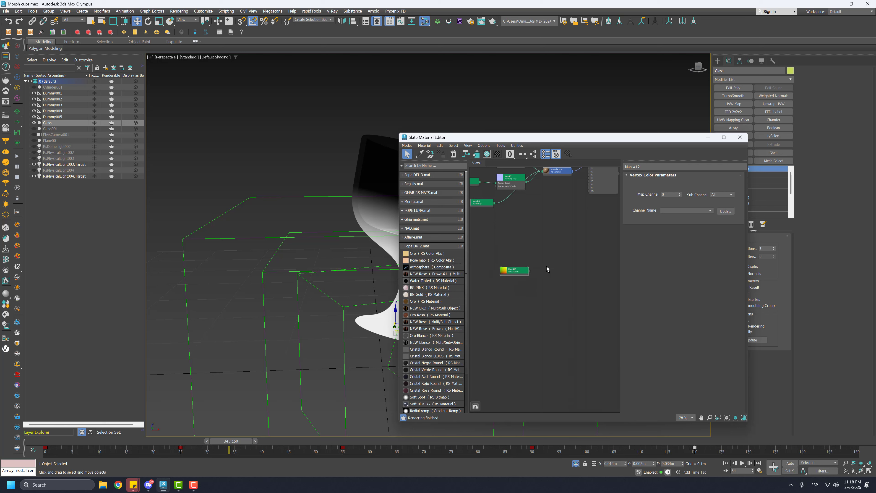
# Set the Vertex Color map's map channel to 10 and close the material editor.
pyautogui.doubleClick(669, 195)
pyautogui.write('1')
pyautogui.moveTo(607, 138); pyautogui.dragTo(479, 150)
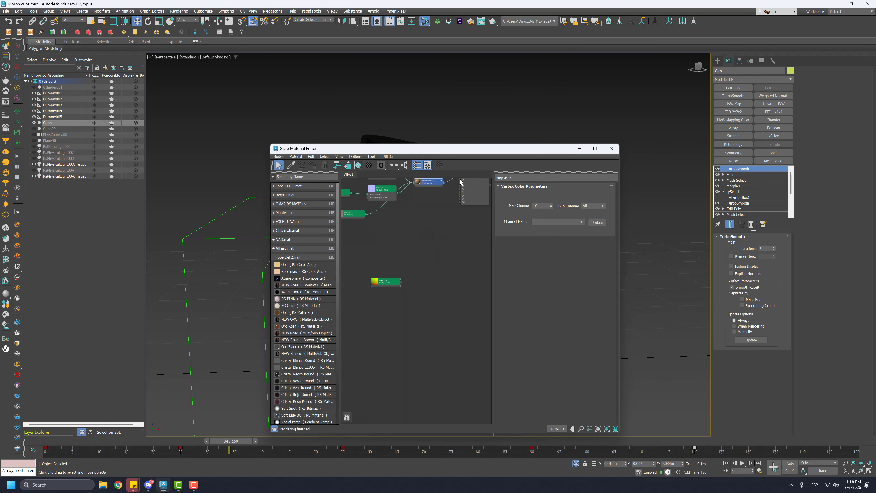
pyautogui.click(391, 157)
pyautogui.click(415, 257)
pyautogui.moveTo(415, 256); pyautogui.dragTo(376, 287, button='middle')
pyautogui.click(610, 149)
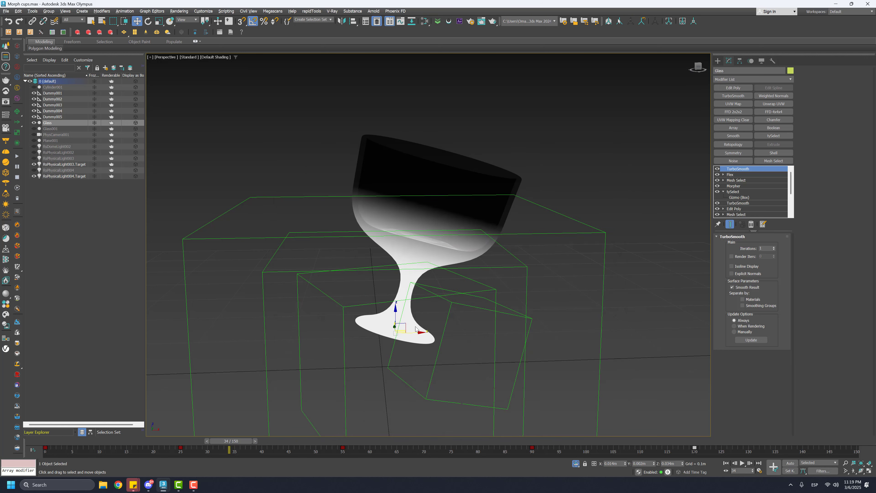
# Switch the perspective viewport to Performance quality and scrub the timeline to frame 56 to preview the shaded glass.
pyautogui.click(195, 57)
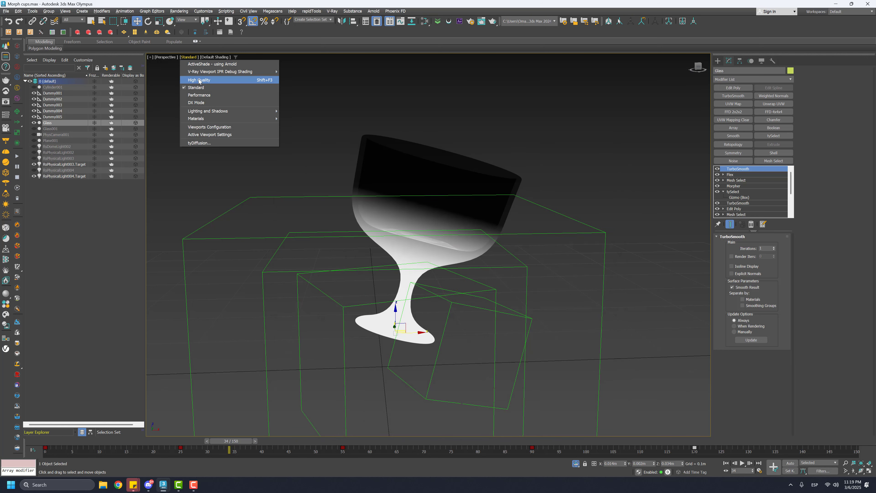
pyautogui.click(205, 90)
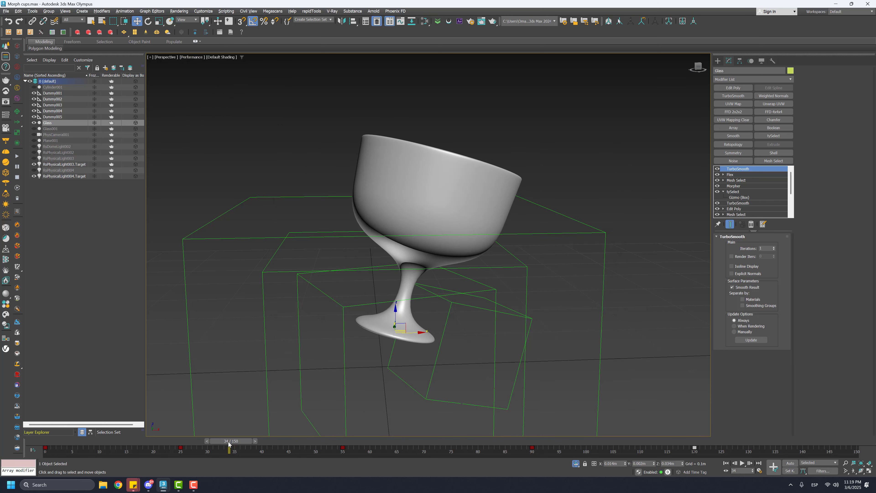
pyautogui.moveTo(229, 443); pyautogui.dragTo(531, 441)
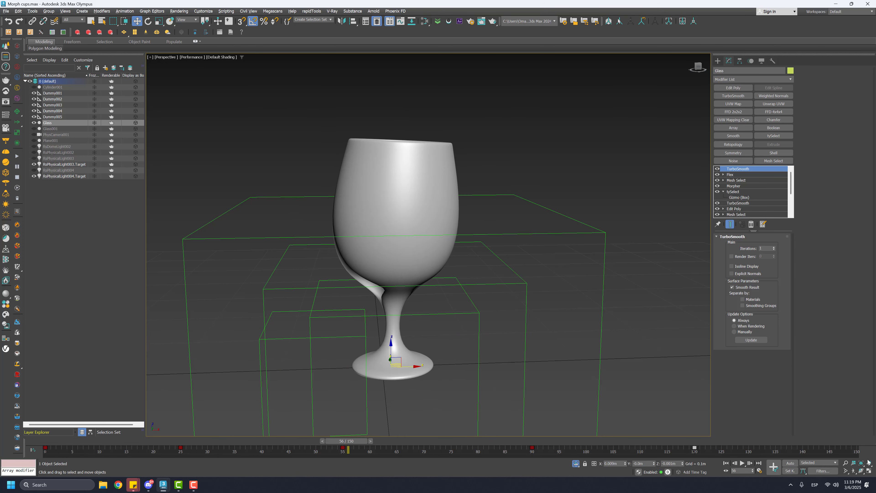
# Restore the four-viewport layout with the PhysCamera001 view, end the glass isolation and scrub to frame 83.
pyautogui.click(868, 470)
pyautogui.hotkey('shift', 'f')
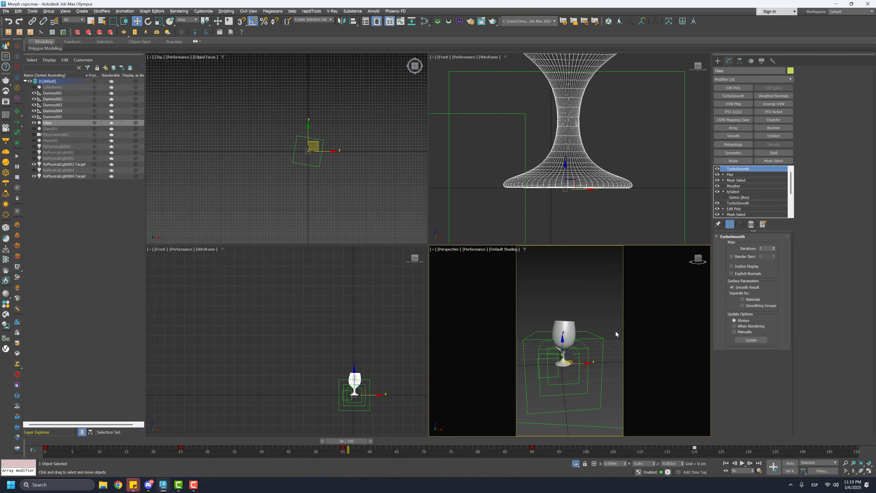
pyautogui.press('c')
pyautogui.click(575, 463)
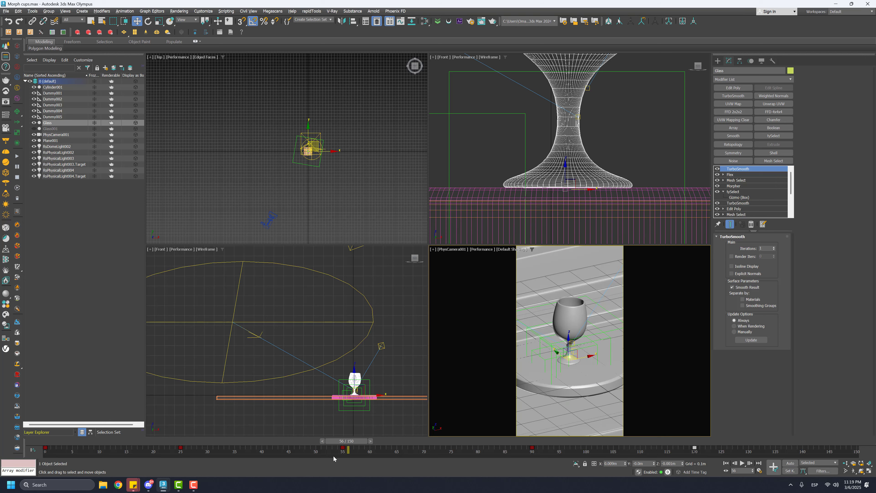
pyautogui.moveTo(348, 441); pyautogui.dragTo(494, 442)
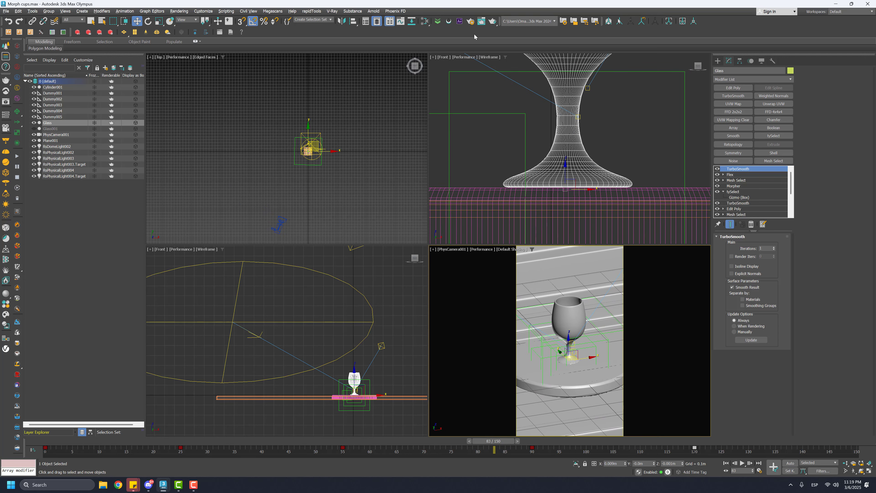
# Open the Redshift render setup and review the Common output settings and the System bucket rendering options.
pyautogui.click(470, 21)
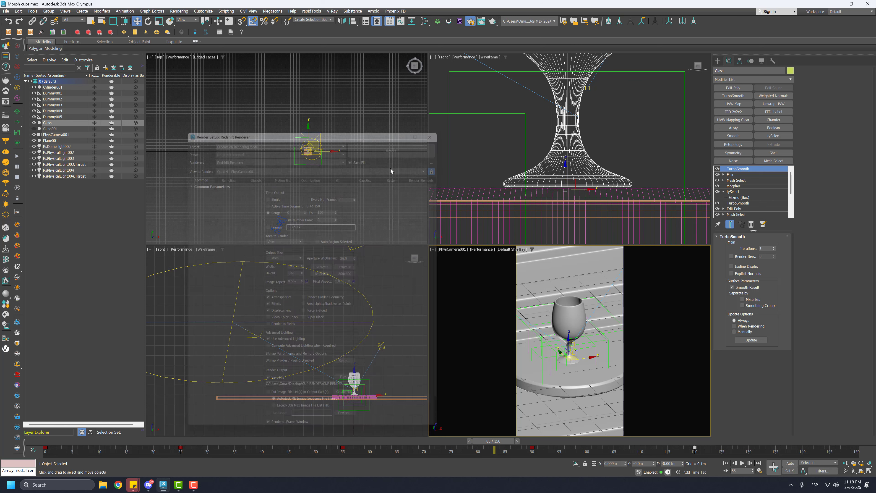
pyautogui.moveTo(356, 124); pyautogui.dragTo(366, 125)
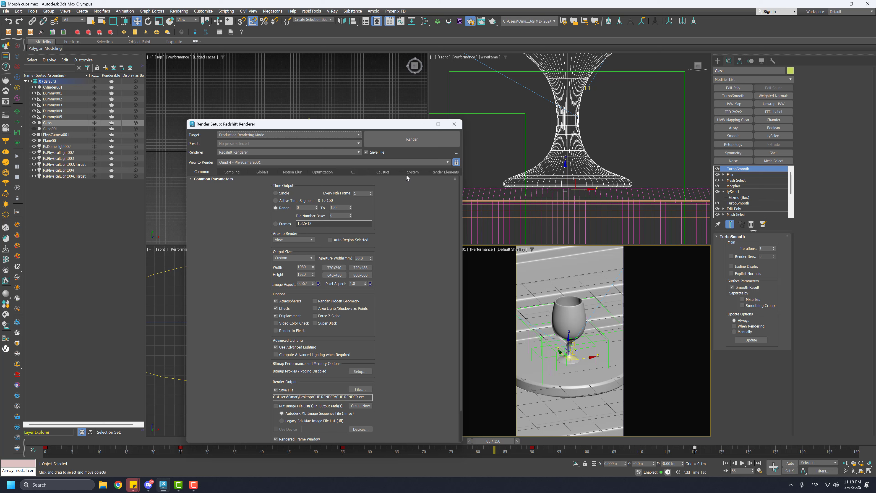
pyautogui.moveTo(382, 127); pyautogui.dragTo(359, 124)
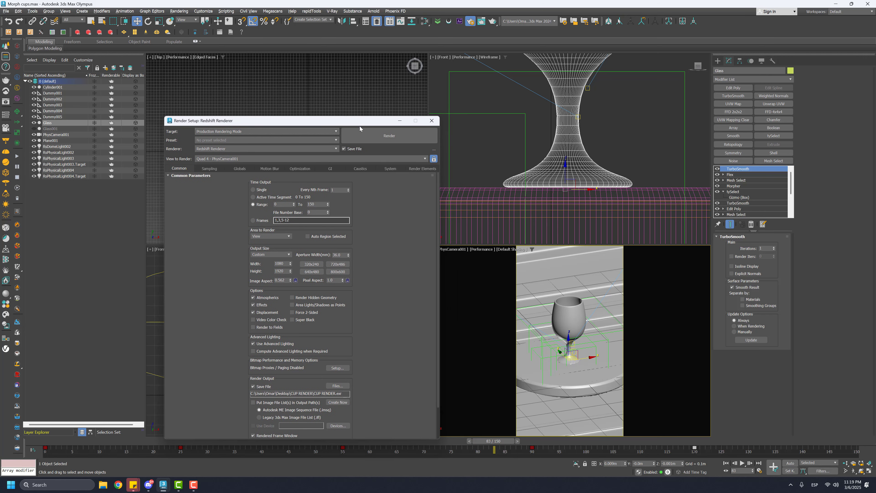
pyautogui.click(387, 170)
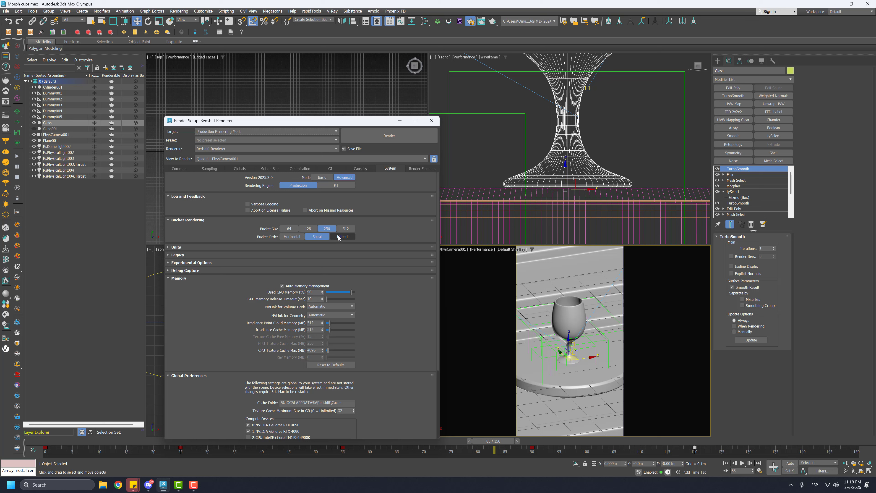
# Examine the photon-mapping Caustics settings, including photon count and trace depths, and close the render setup.
pyautogui.click(361, 168)
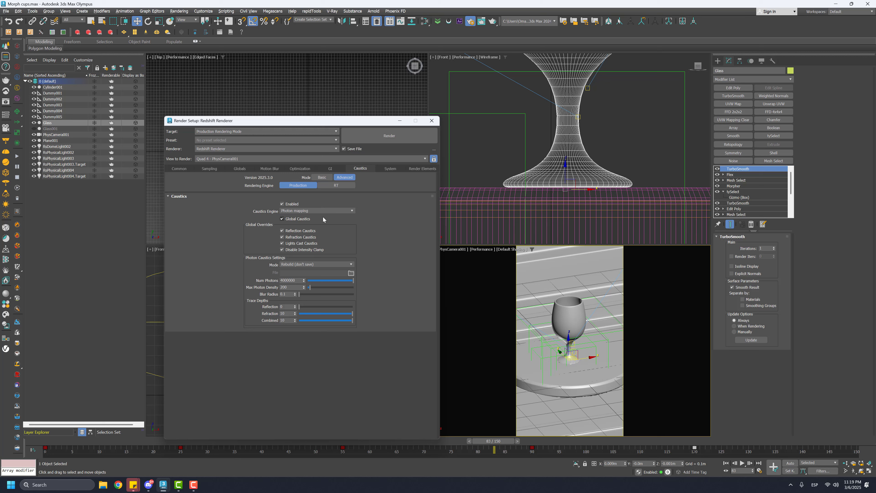
pyautogui.moveTo(356, 123); pyautogui.dragTo(345, 120)
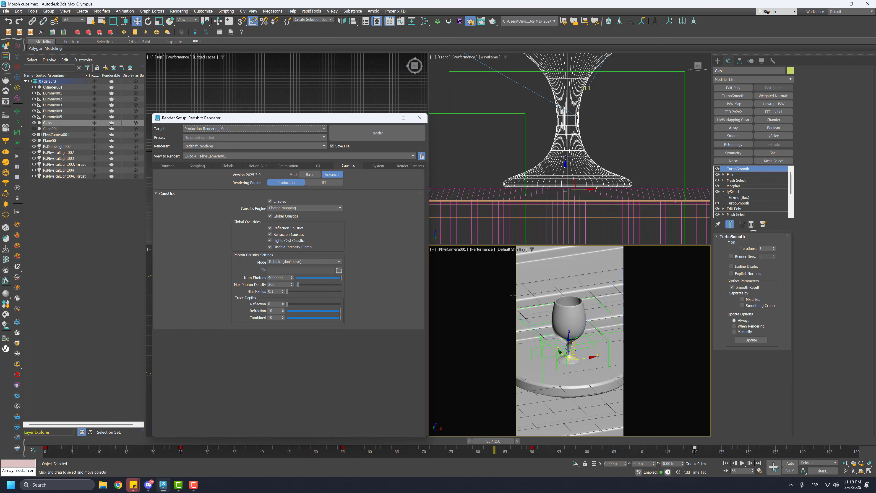
pyautogui.scroll(-5, 570, 169)
pyautogui.scroll(-5, 570, 169)
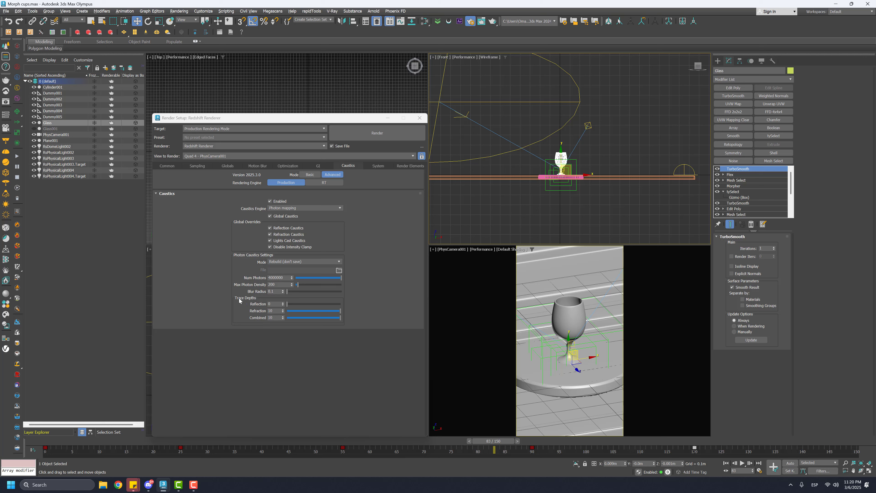
pyautogui.click(277, 304)
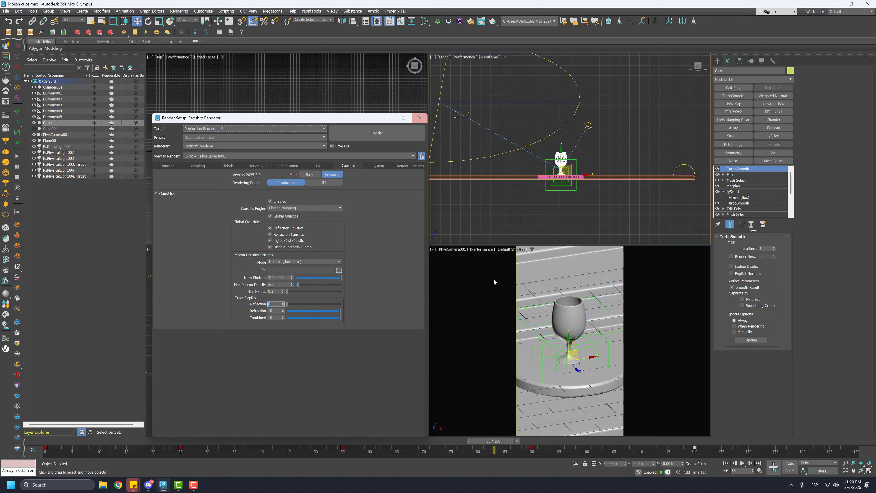
pyautogui.click(420, 119)
# Render frame 33 from PhysCamera001 in the Redshift Render View and enlarge the window to inspect the image.
pyautogui.moveTo(487, 447); pyautogui.dragTo(223, 442)
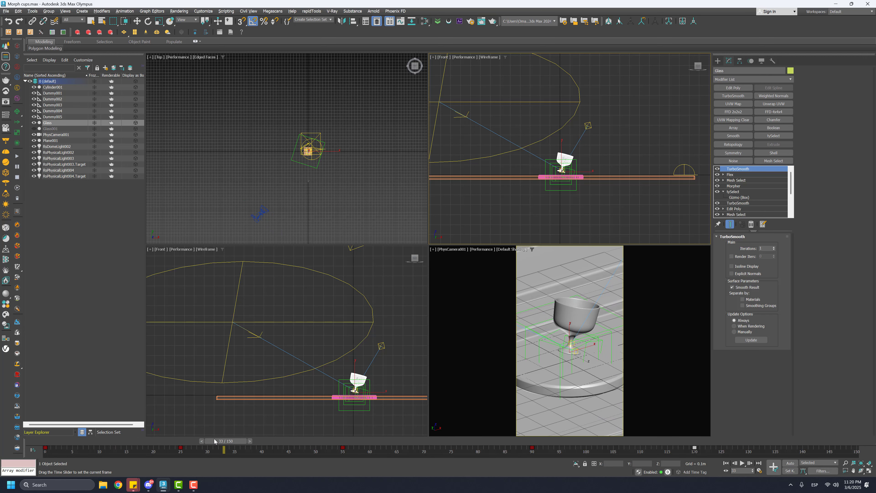
pyautogui.press('w')
pyautogui.click(571, 370)
pyautogui.hotkey('shift', 'q')
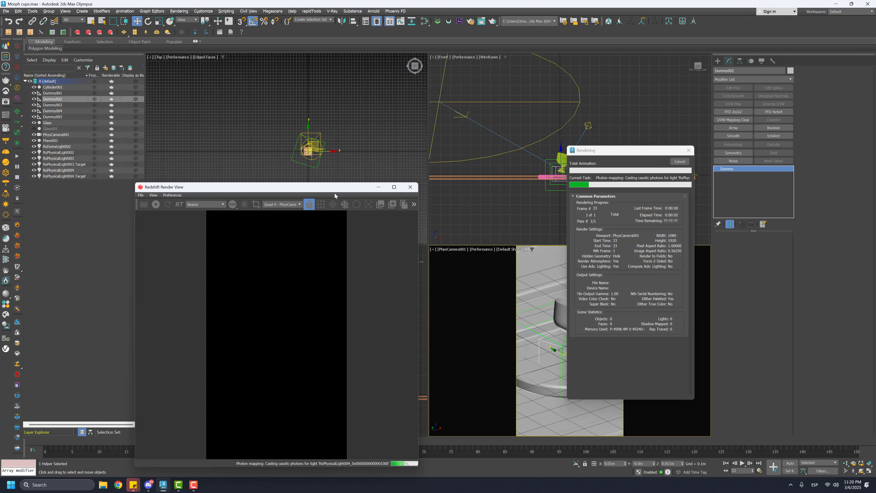
pyautogui.moveTo(347, 189); pyautogui.dragTo(355, 119)
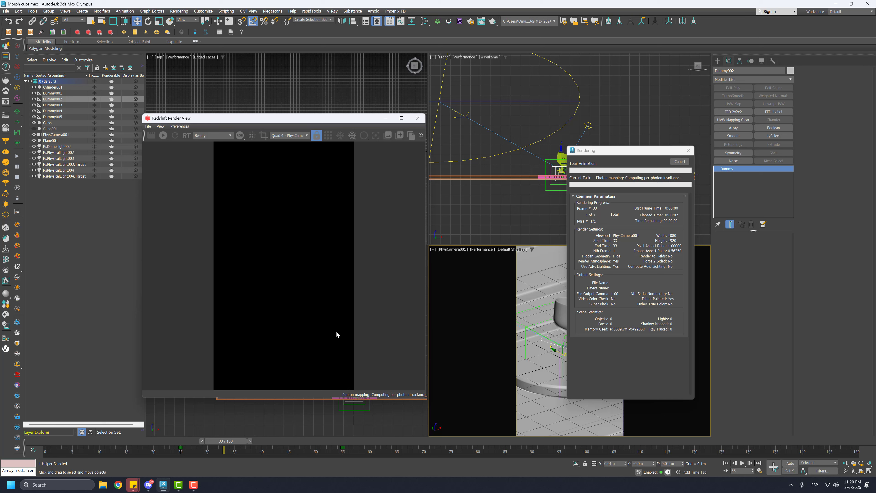
pyautogui.moveTo(334, 399); pyautogui.dragTo(334, 417)
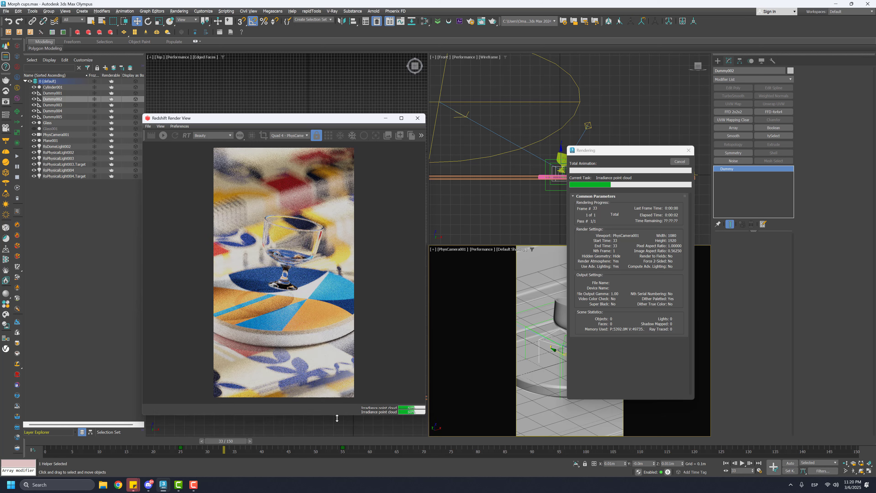